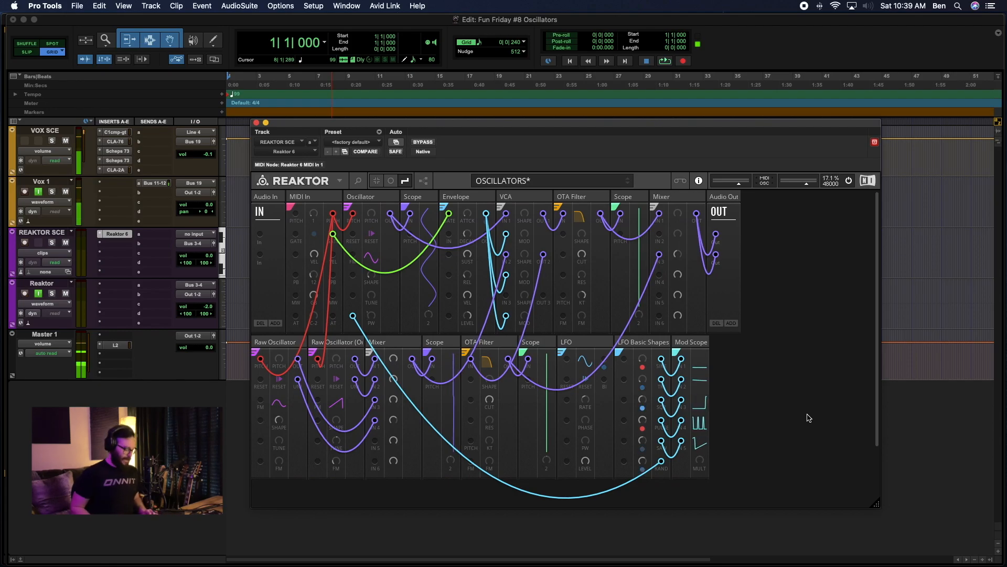
Add the Toy Box Nano Pack OSC-Nano Sine Bank Oscillator and place it at the start of the rack's second row.
double_click(745, 393)
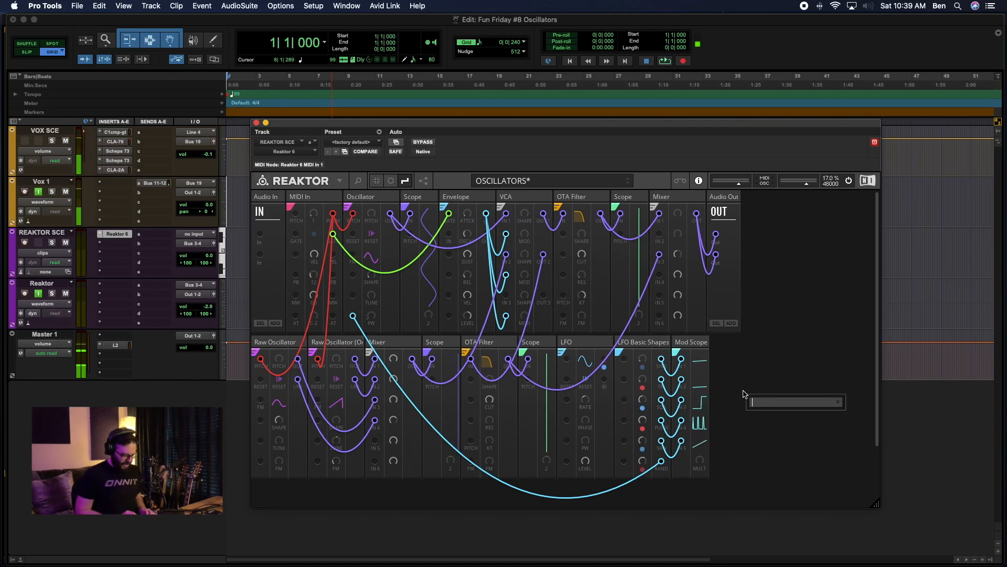
text(Nano Os)
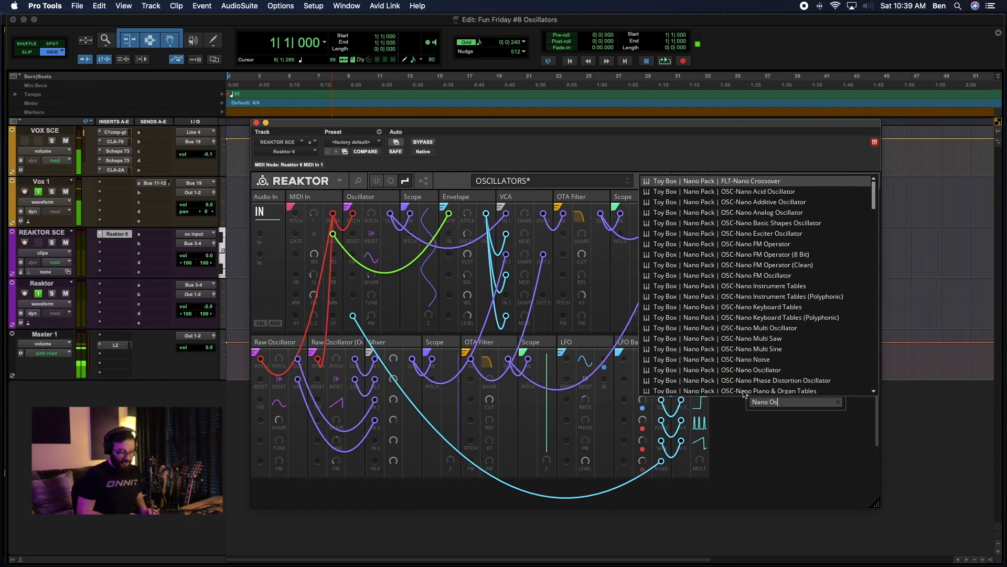
text(cillator)
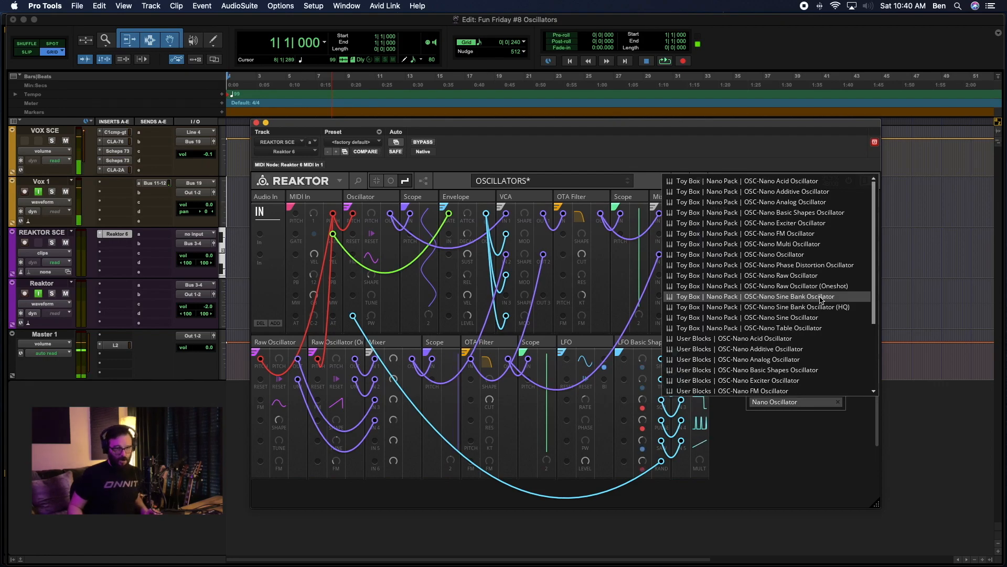
click(821, 297)
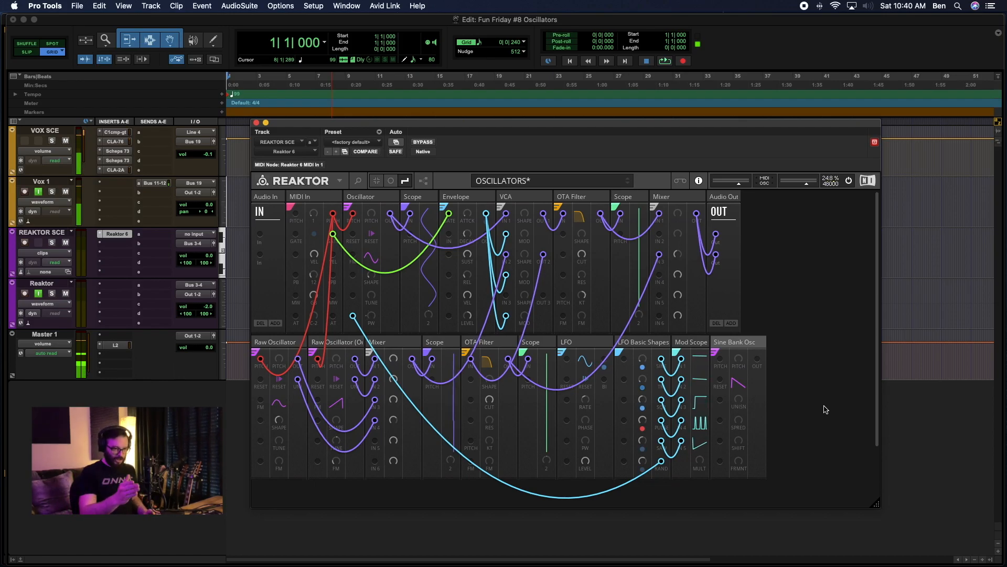
mouse_move(738, 345)
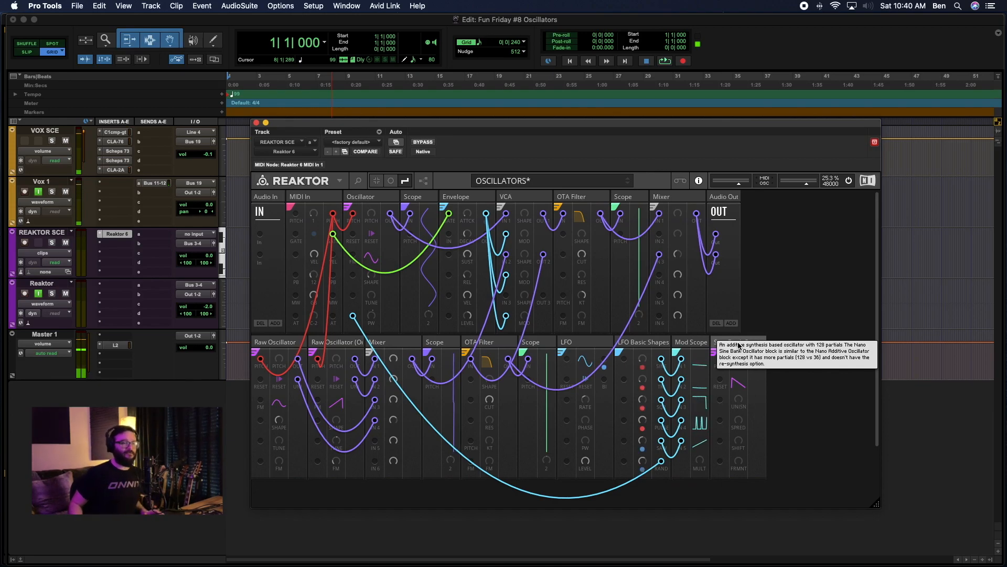
drag(738, 344, 248, 357)
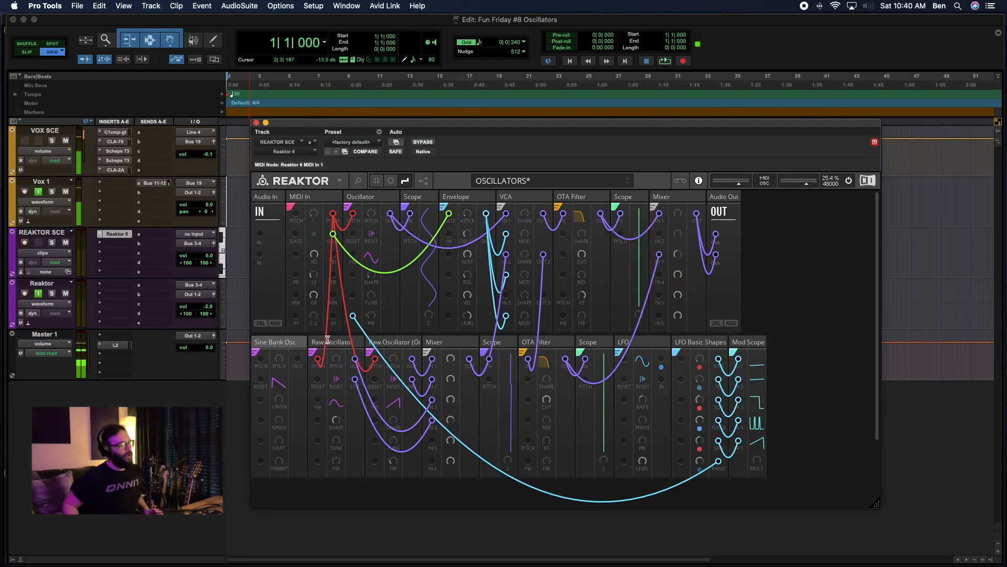
Delete the Raw Oscillator and Raw Oscillator (Oneshot) blocks together.
click(327, 340)
shift+click(393, 342)
right_click(396, 344)
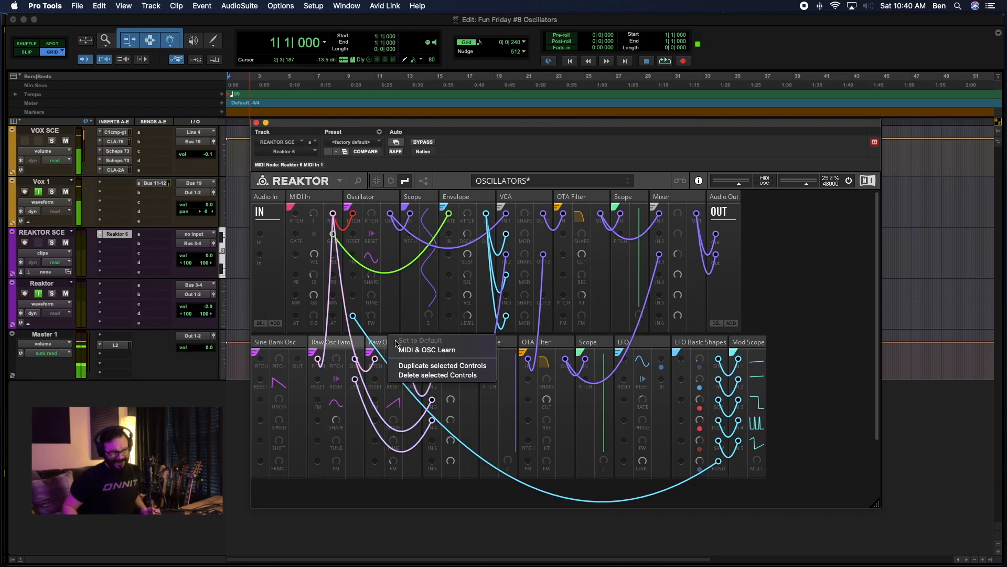
click(352, 344)
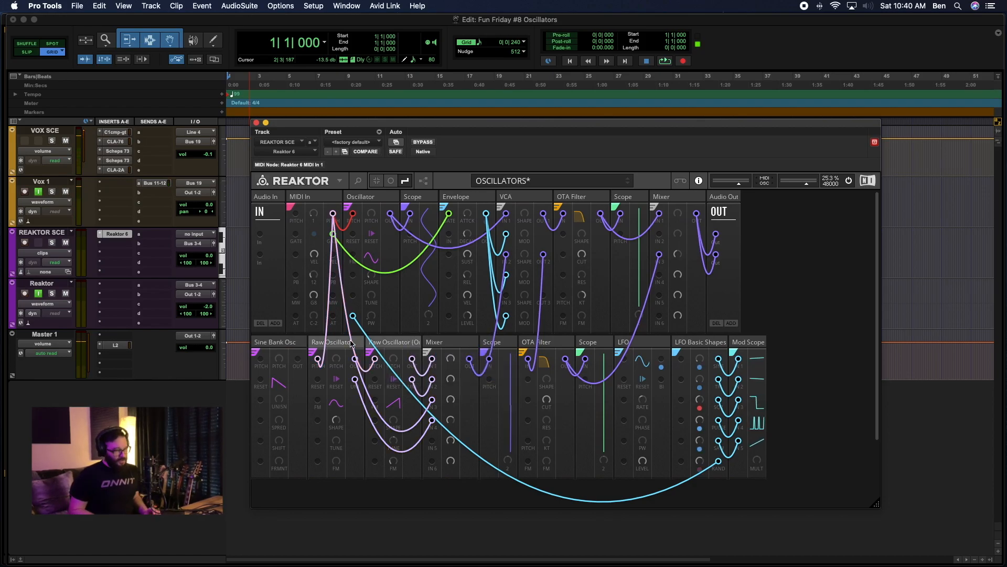
key(Delete)
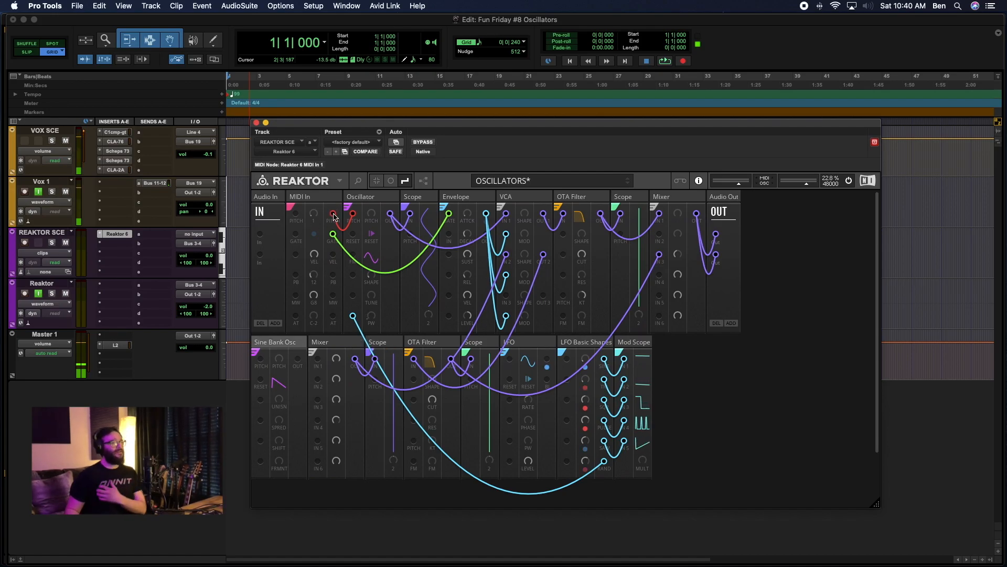
Connect the MIDI In pitch output to the Sine Bank Osc pitch input and color the wire red.
drag(333, 217, 262, 360)
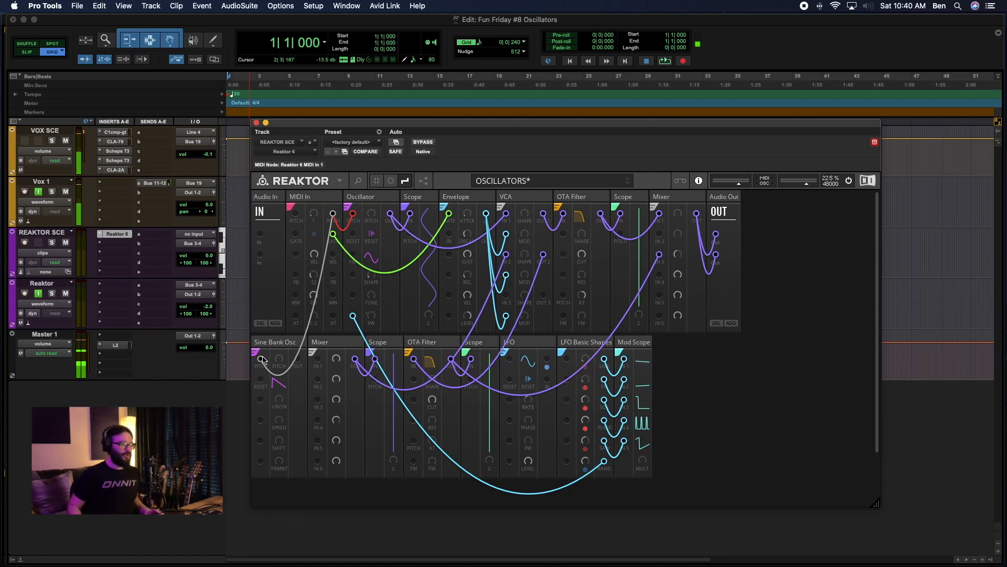
right_click(261, 361)
mouse_move(294, 366)
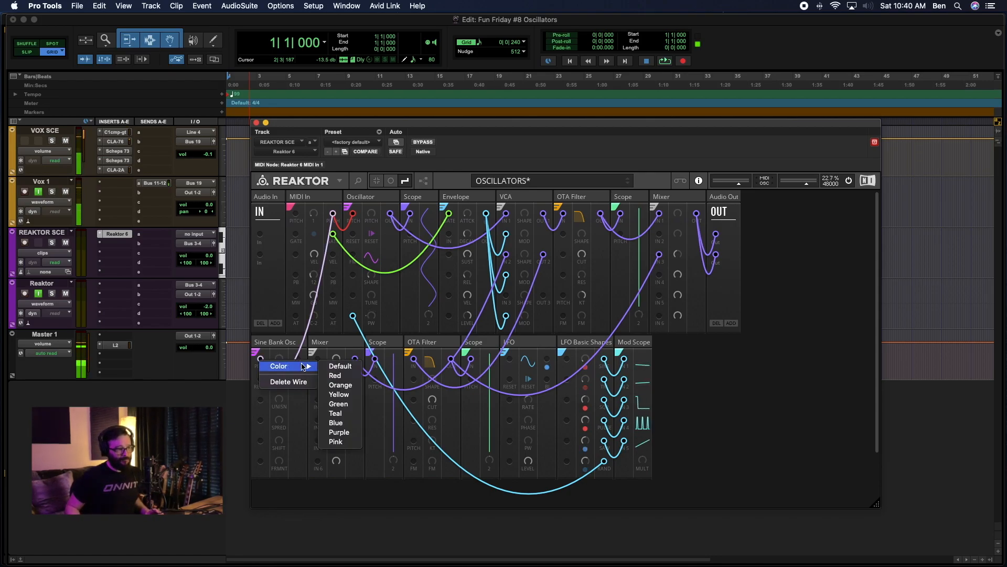
click(334, 375)
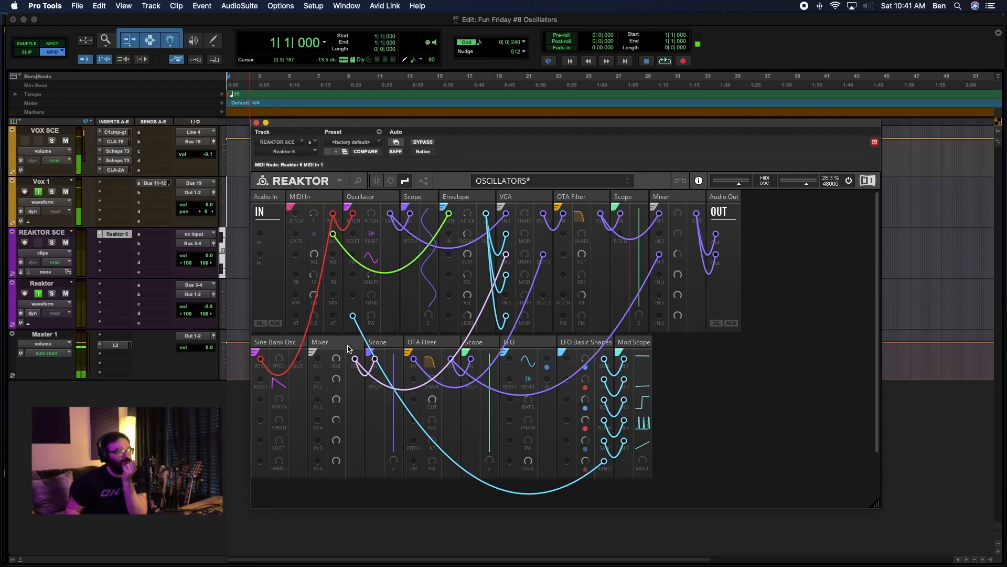
Delete the second-row Mixer block and record-enable the REAKTOR SCE track.
right_click(341, 340)
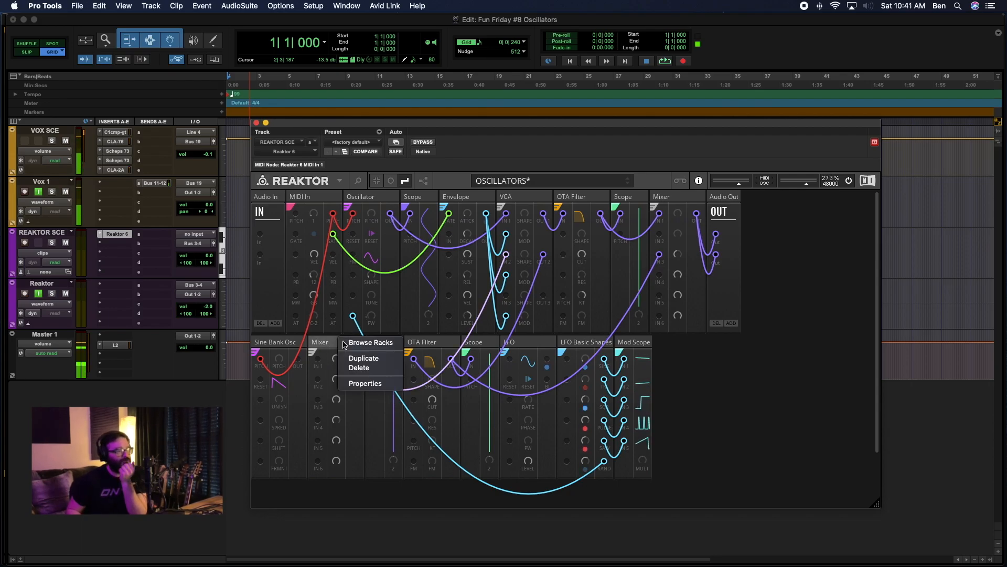
click(368, 369)
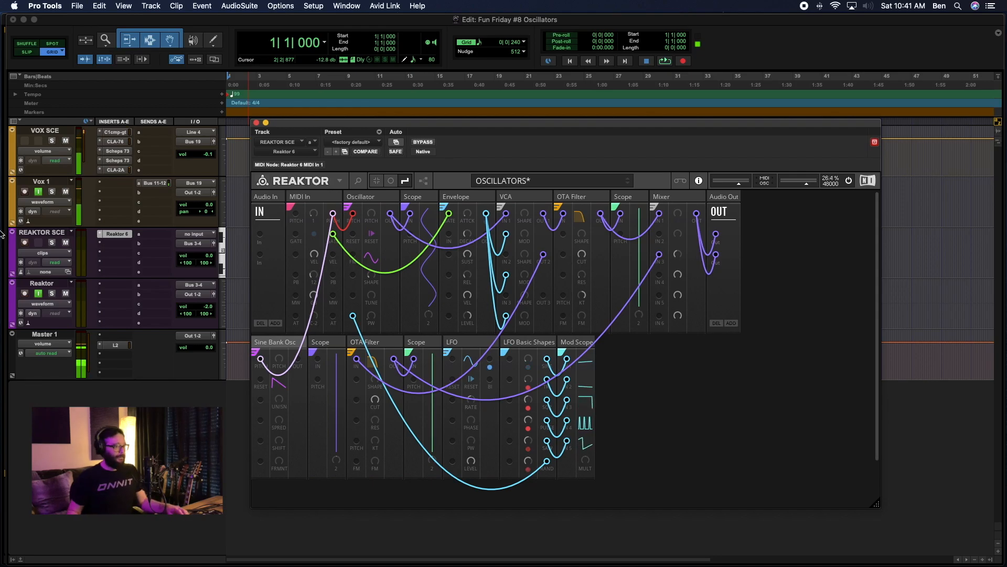
click(26, 243)
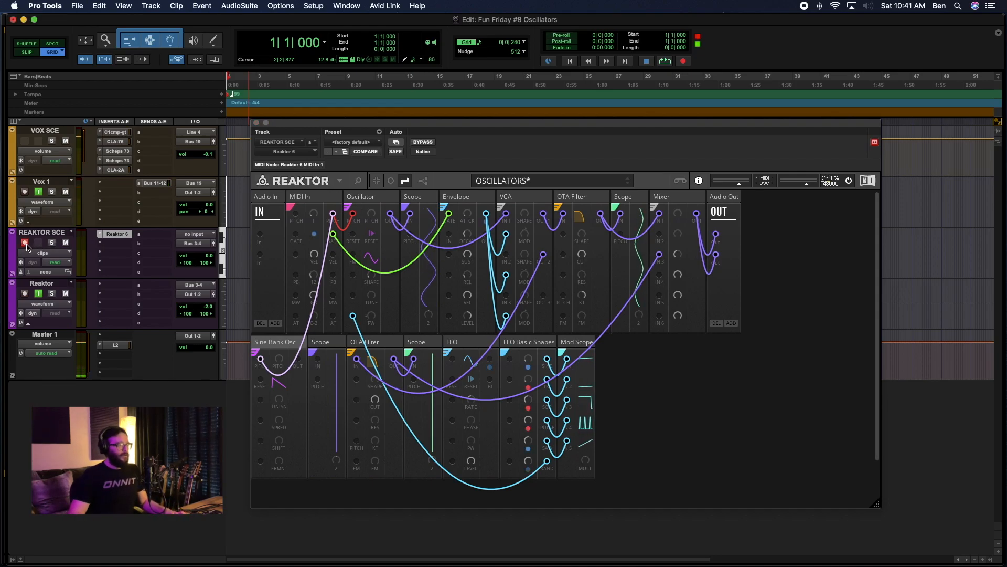
click(25, 243)
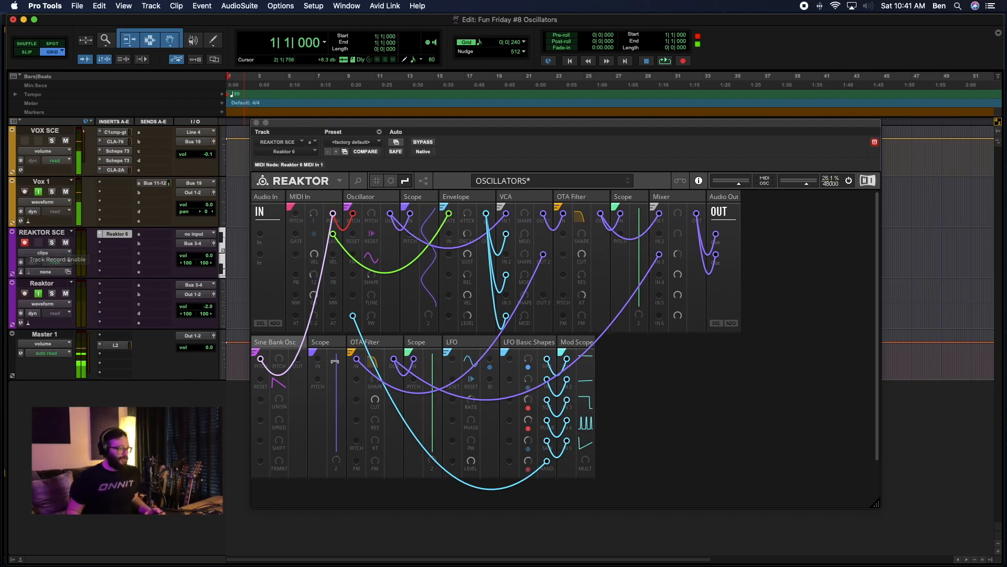
Connect the Sine Bank Osc output to the VCA's second audio input and color the wire purple.
drag(298, 359, 507, 258)
right_click(503, 259)
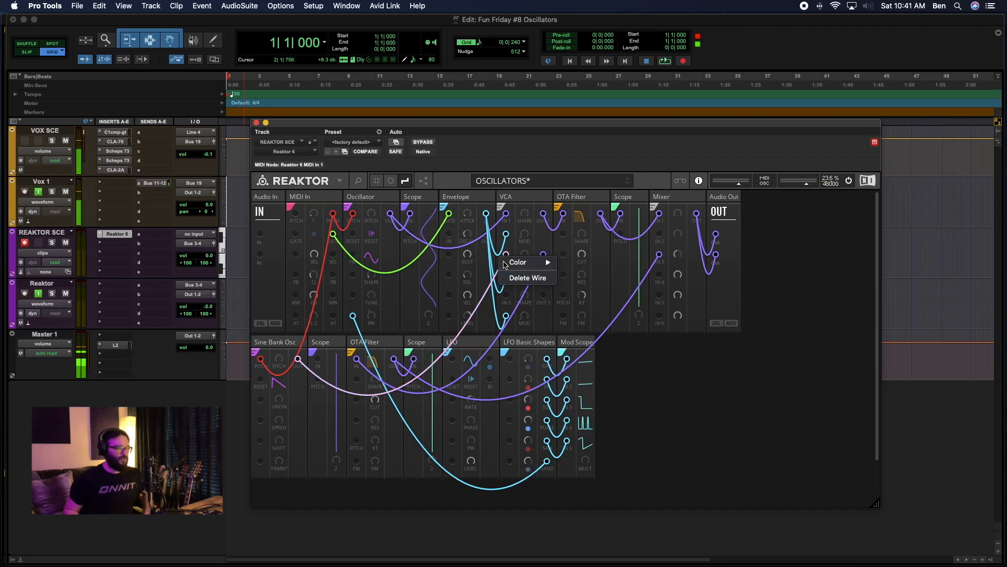
mouse_move(515, 264)
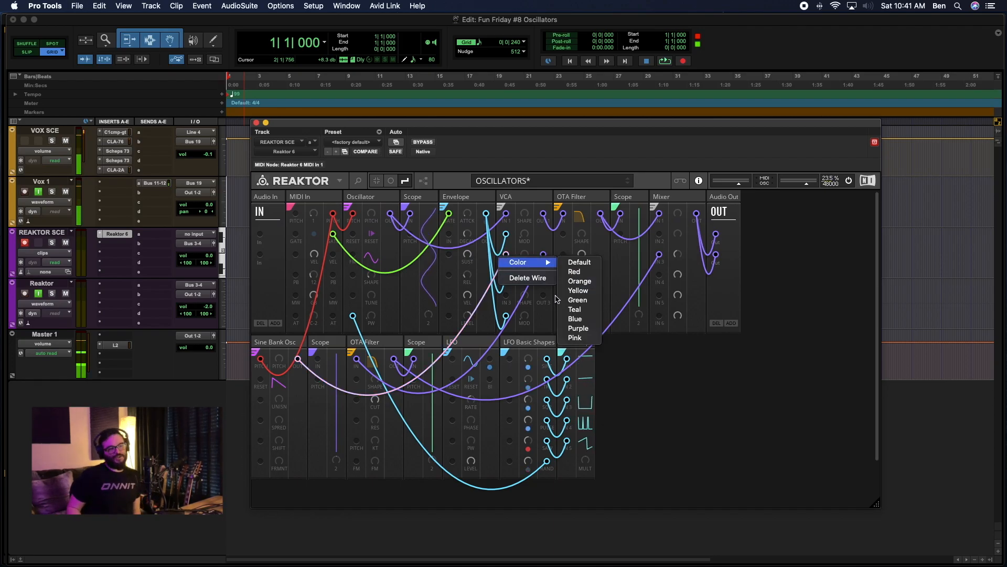
click(579, 329)
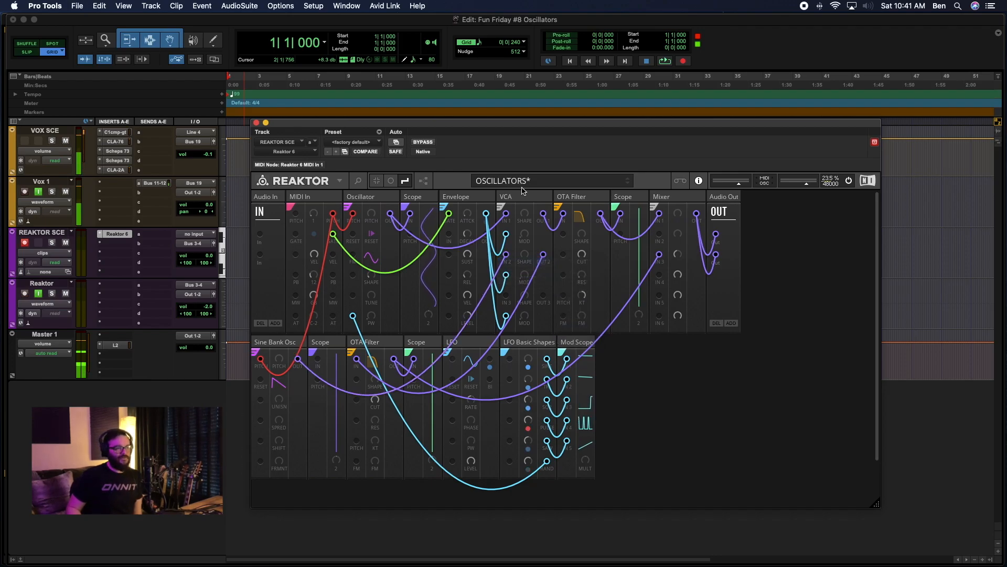
click(764, 398)
click(468, 198)
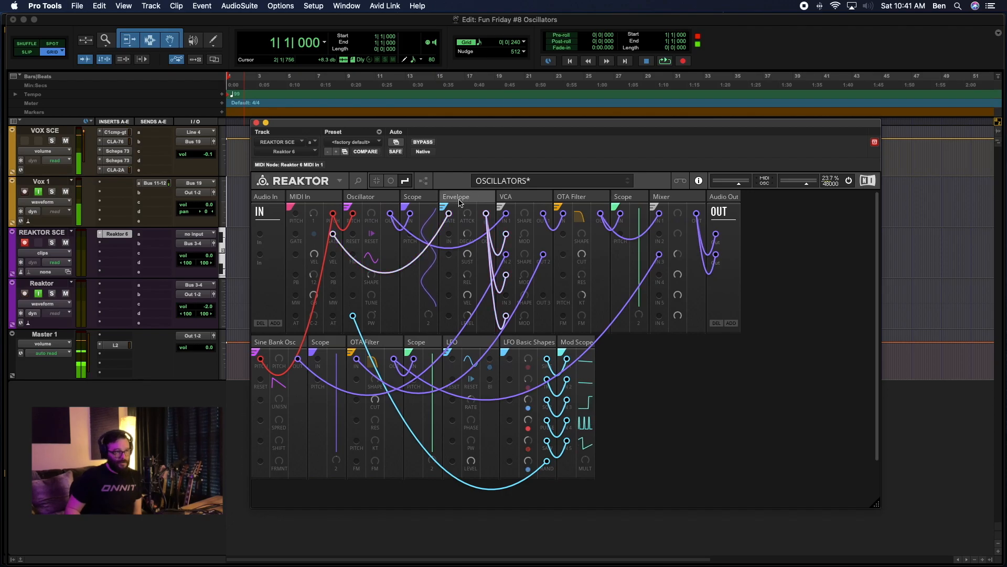
click(792, 422)
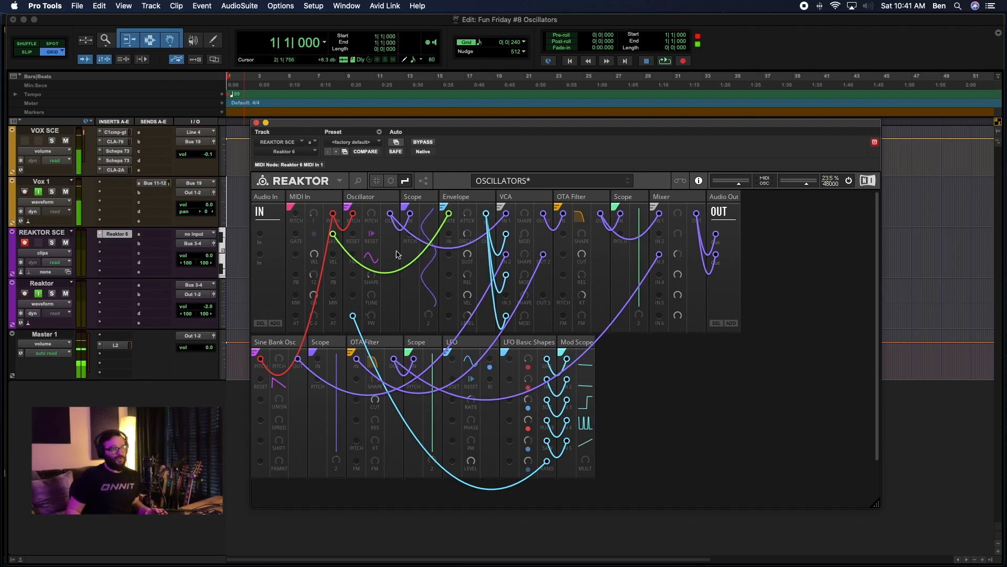
click(313, 195)
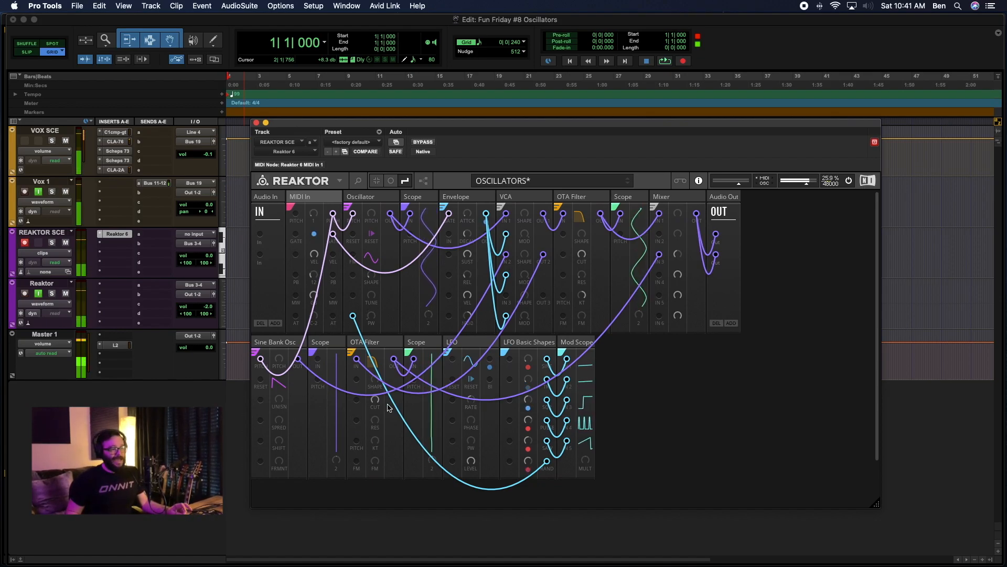
Connect the Sine Bank Osc output to the input of the Scope beside it.
drag(297, 359, 318, 359)
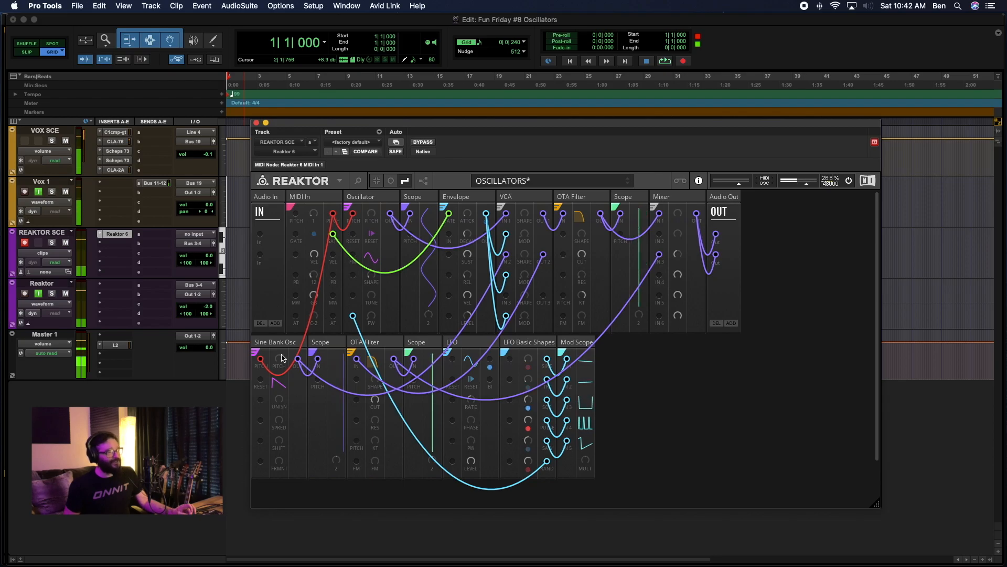
Turn the Sine Bank Osc's spread fully down and raise it again to audition how the partials spread out.
mouse_move(282, 343)
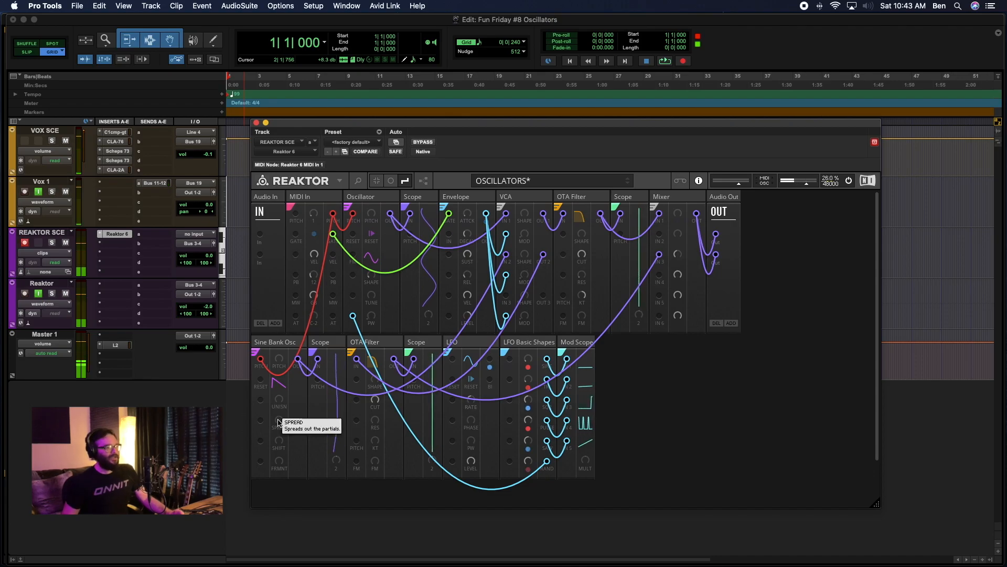
drag(278, 419, 360, 566)
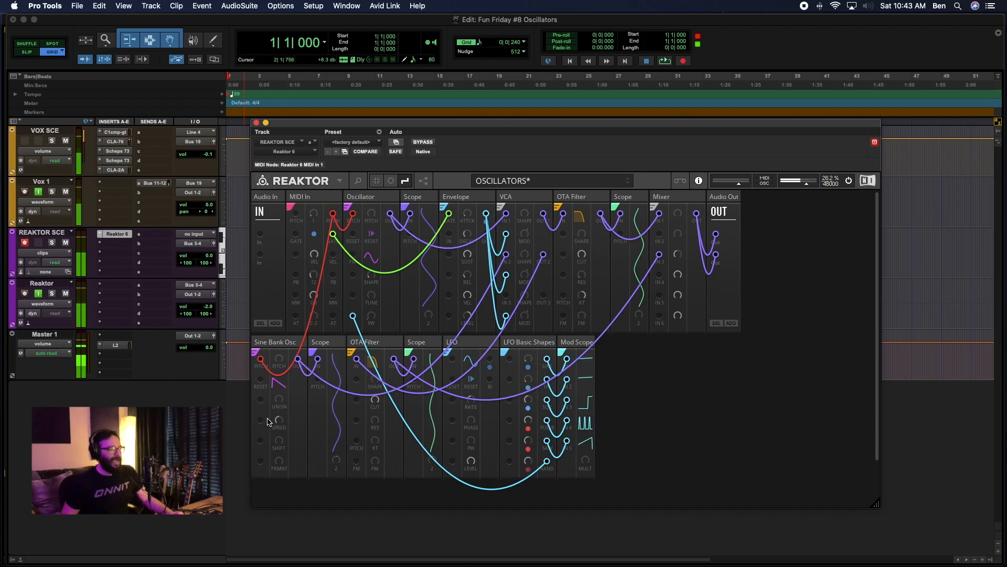
drag(278, 420, 304, 499)
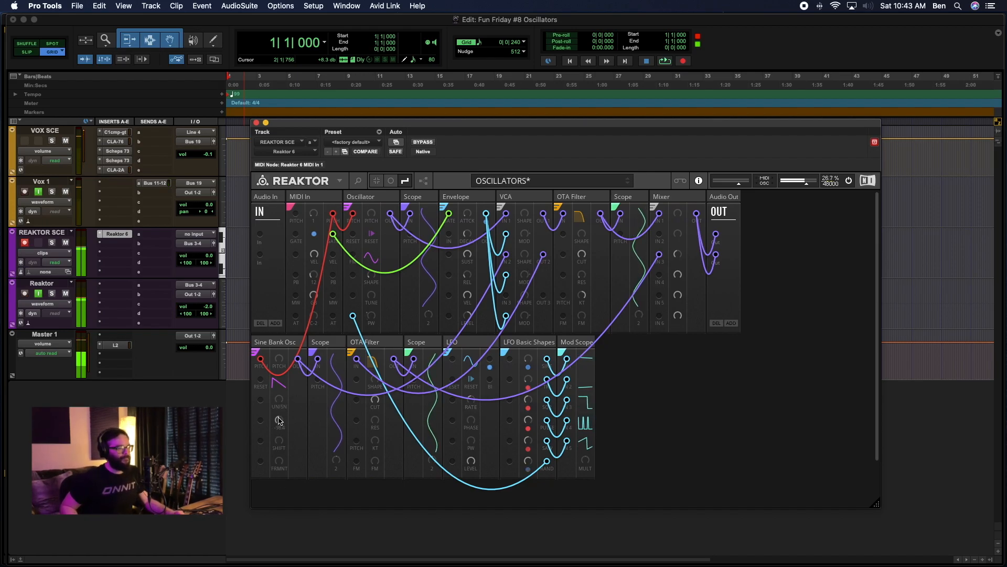
drag(279, 416, 262, 326)
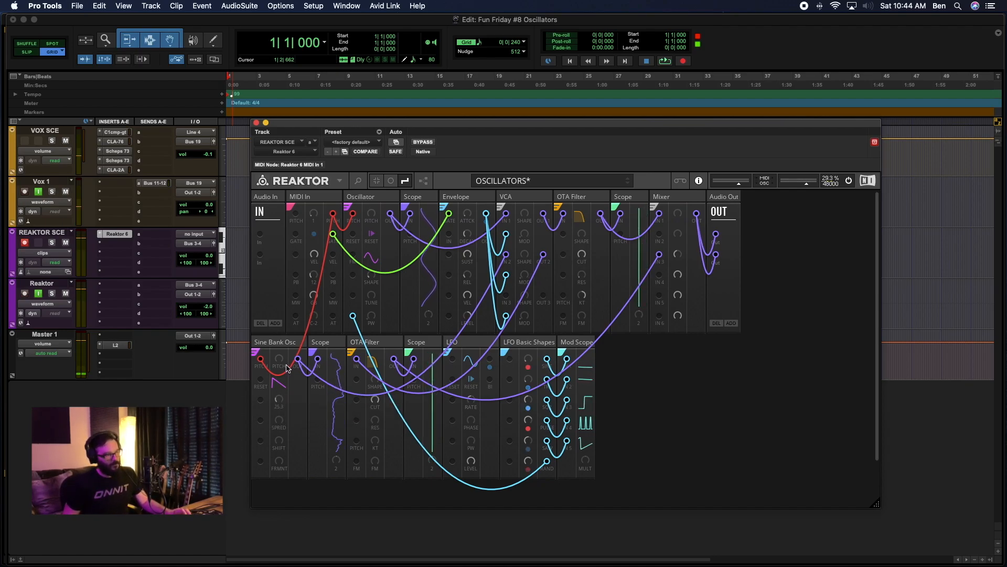
Turn the Sine Bank Osc's unison fully down, then raise it slightly.
mouse_move(281, 404)
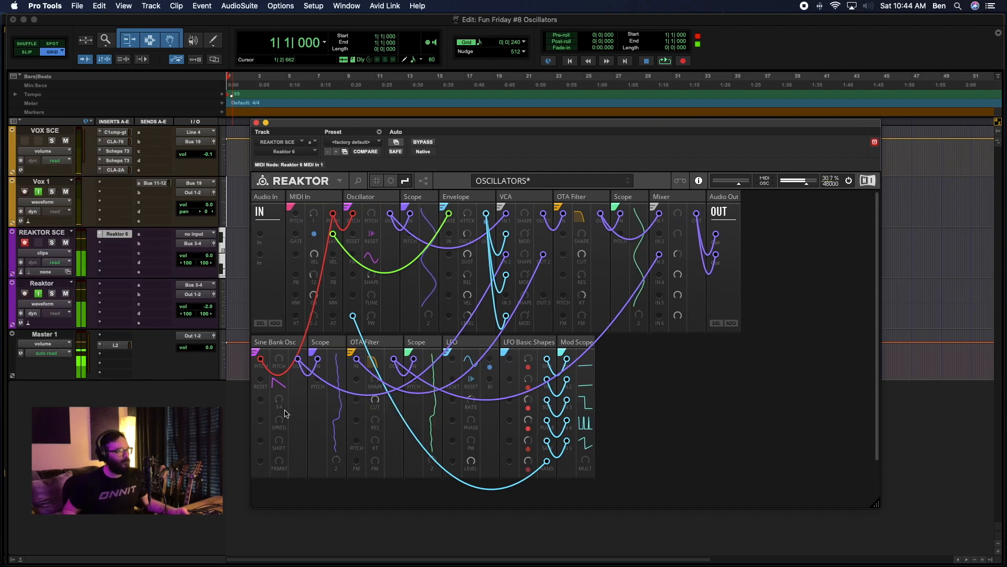
drag(284, 408, 311, 565)
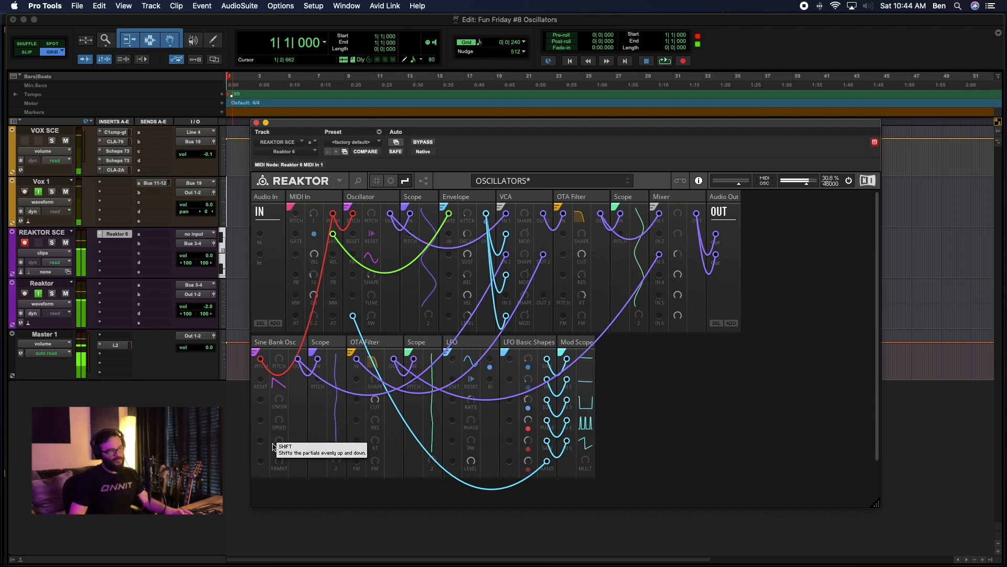
drag(280, 400, 279, 374)
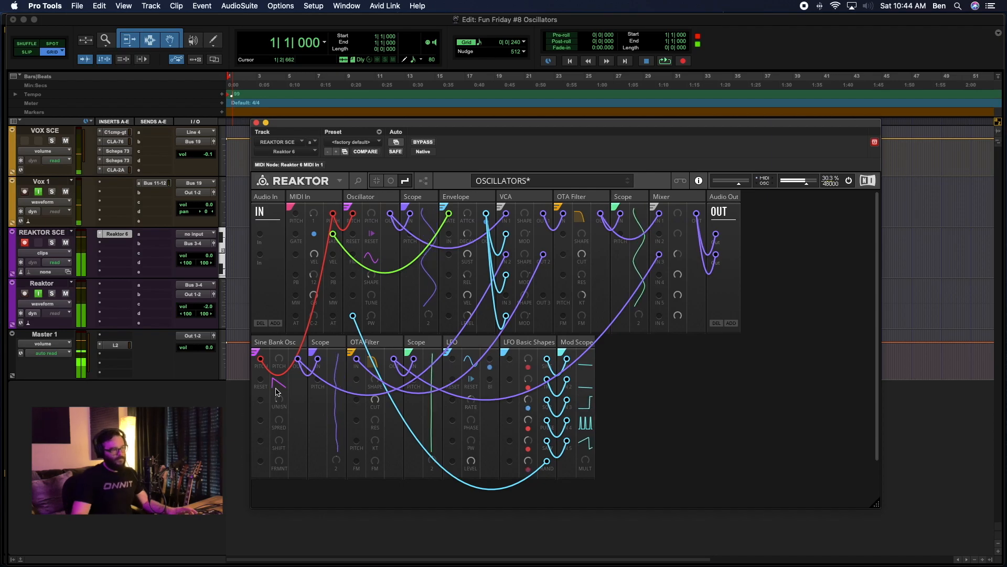
Lower the Sine Bank Osc's spread, nudge its shift down and raise its unison a little.
drag(280, 421, 282, 564)
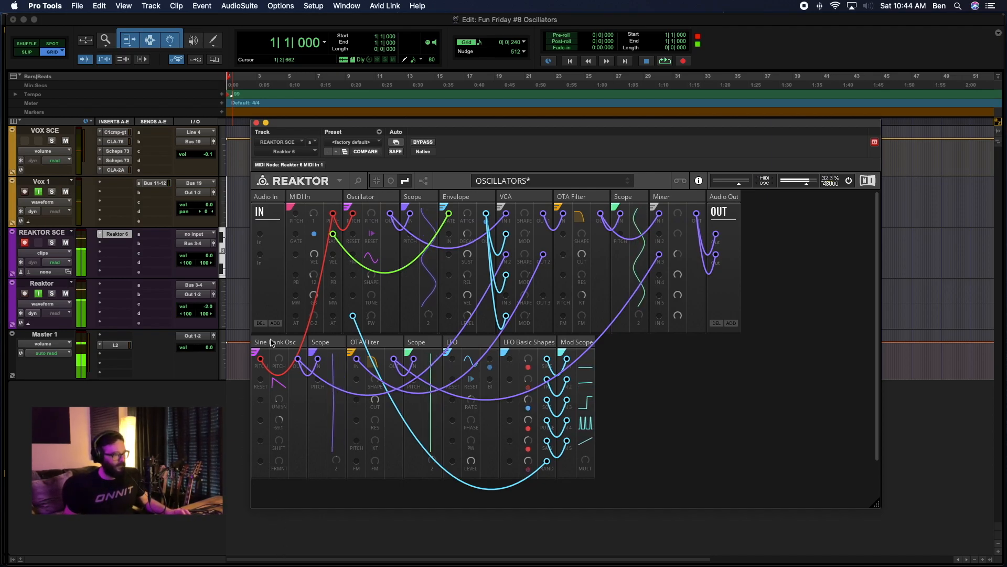
drag(279, 439, 280, 448)
drag(279, 397, 287, 374)
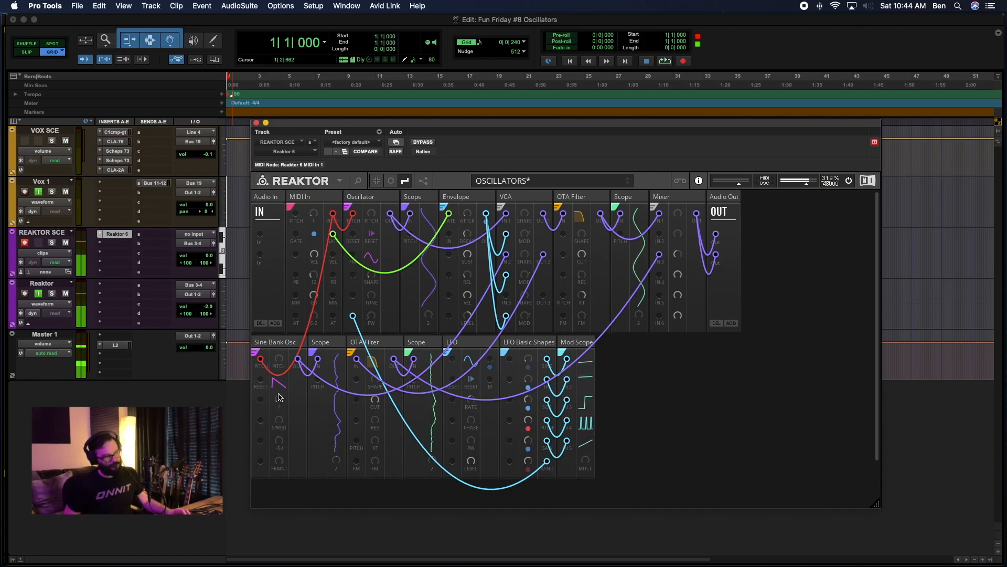
Raise the Sine Bank Osc's formant, then sweep its shift up and back down.
drag(280, 459, 280, 406)
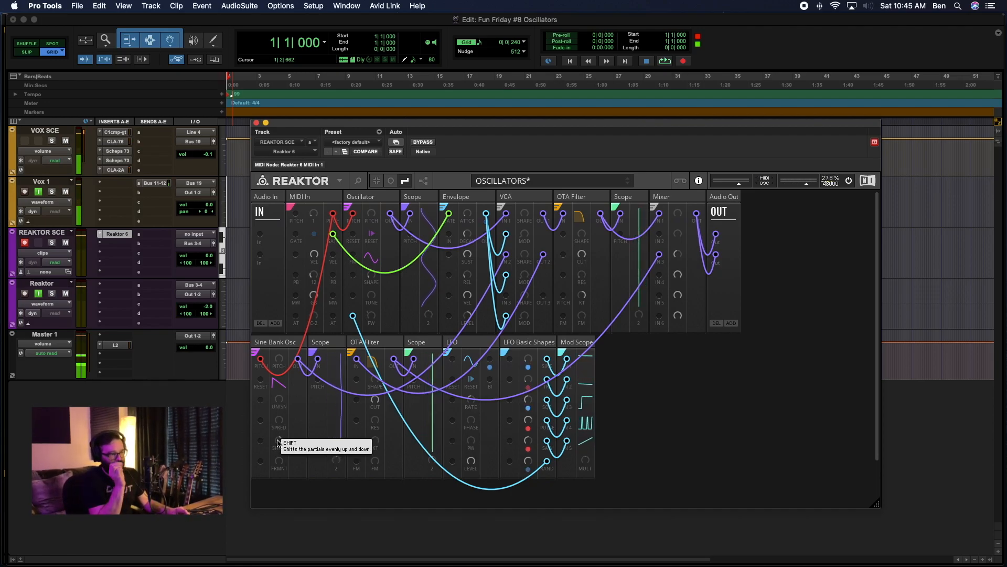
drag(277, 440, 277, 119)
drag(268, 172, 287, 466)
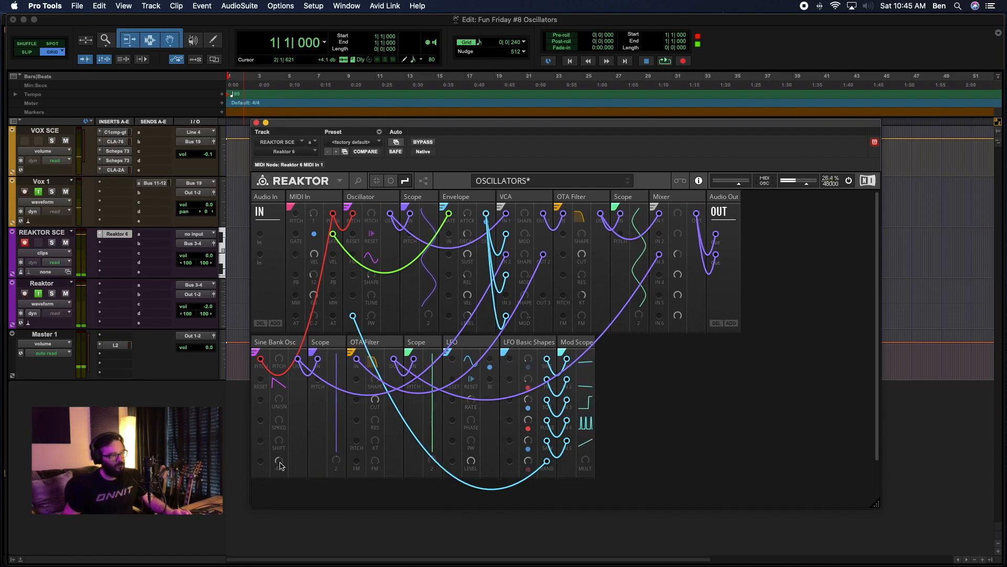
mouse_move(280, 443)
mouse_down()
mouse_move(287, 301)
mouse_move(271, 400)
mouse_move(279, 444)
mouse_up()
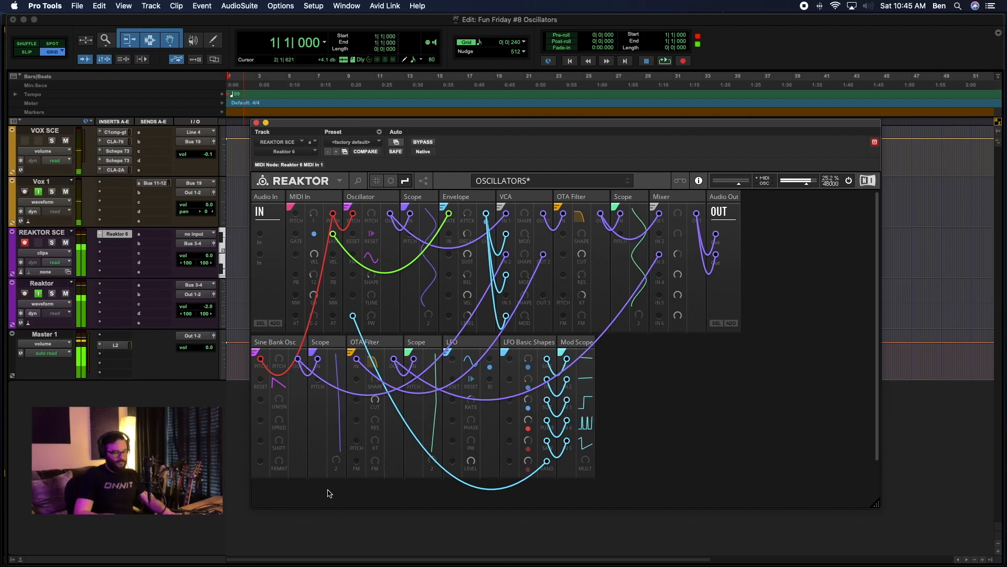
Sweep the Sine Bank Osc's shift down, up and down again, and raise its formant.
drag(279, 441, 276, 566)
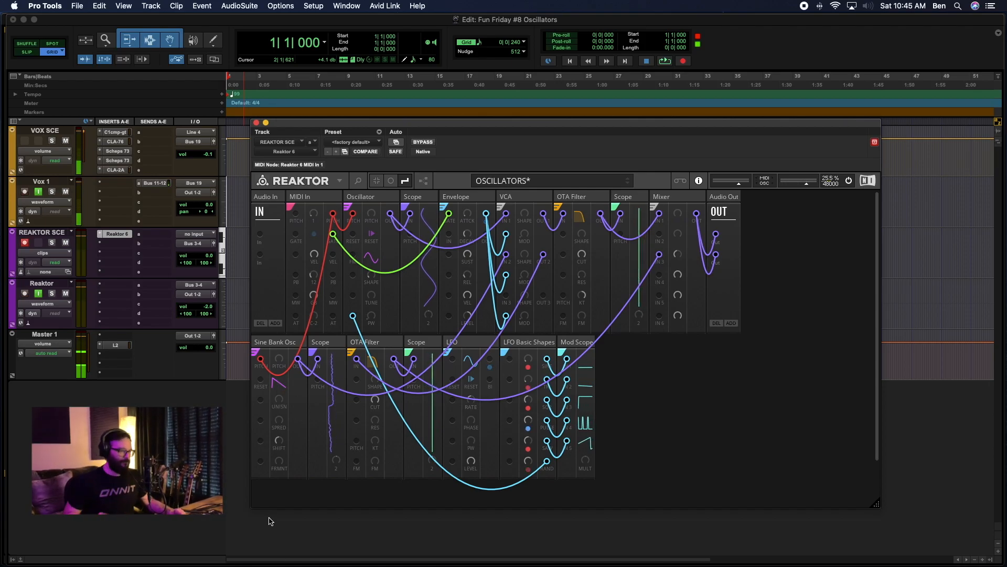
drag(279, 441, 272, 350)
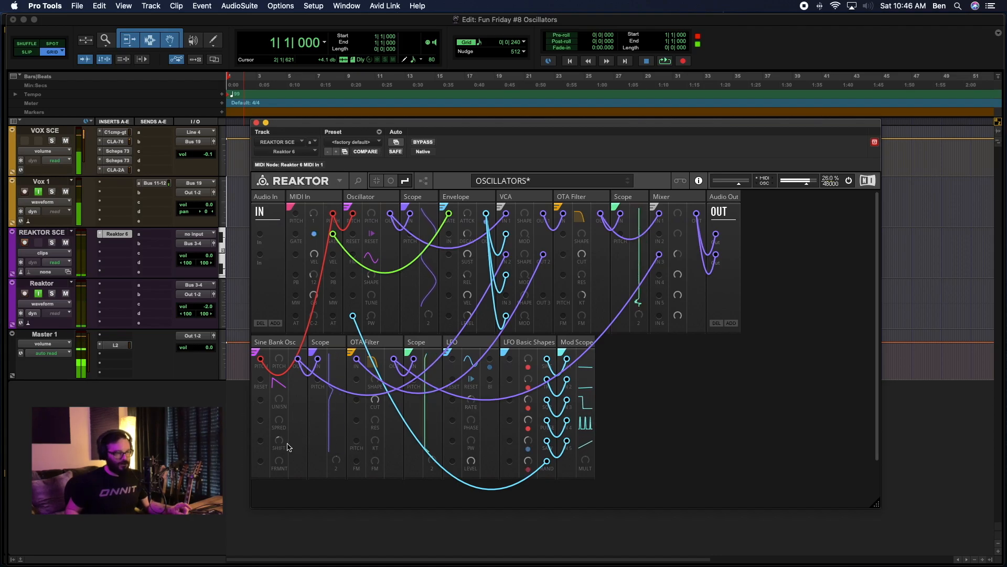
drag(287, 443, 279, 473)
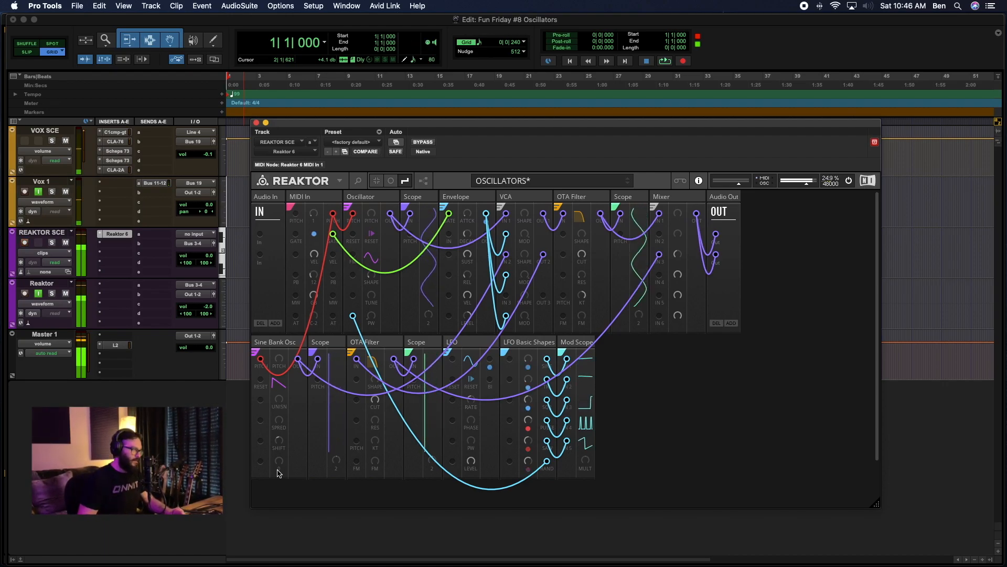
drag(278, 462, 279, 433)
drag(266, 445, 263, 424)
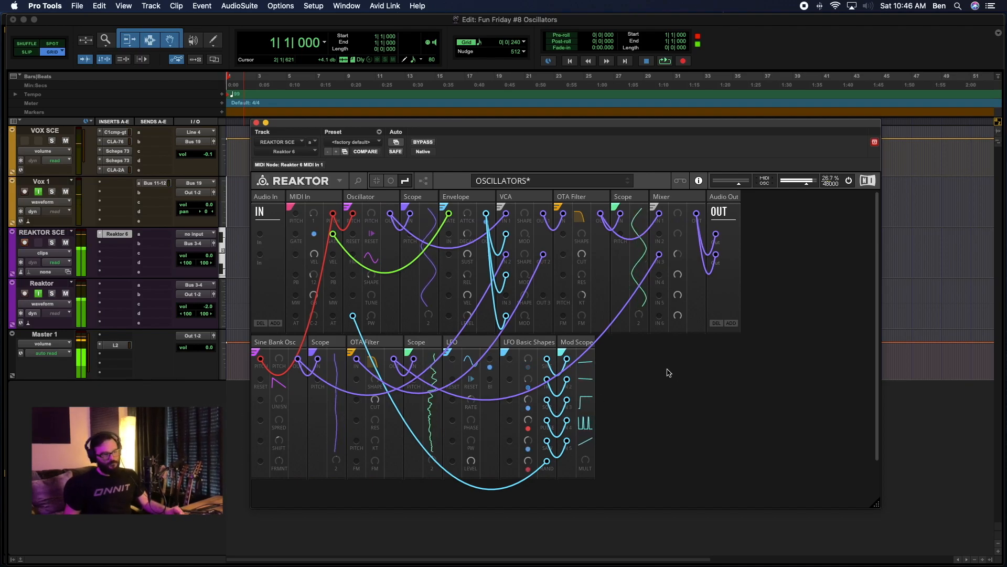
Morph the Sine Bank Osc's shape from saw to square, return it to saw, and finish on a narrow pulse.
click(456, 341)
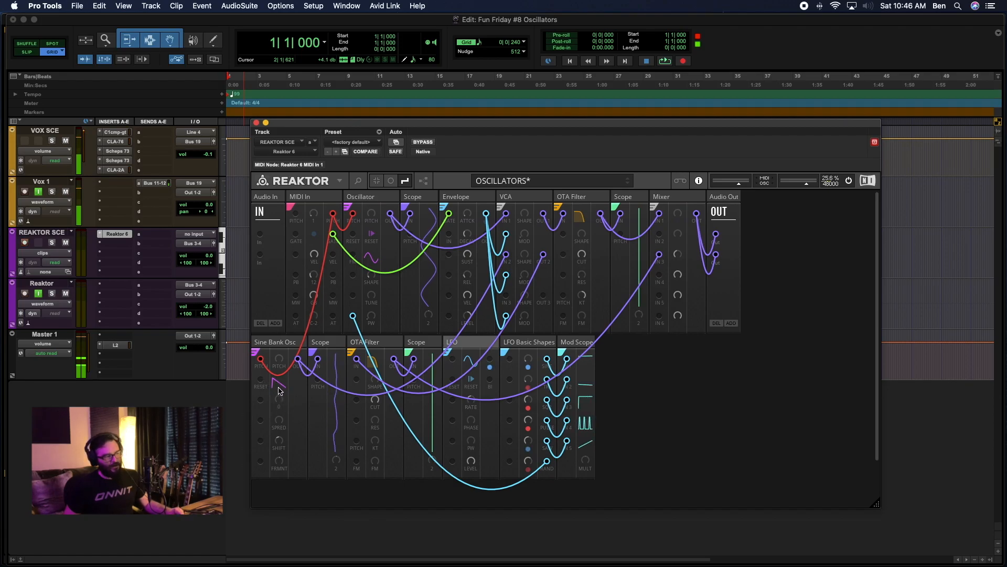
drag(277, 382, 276, 354)
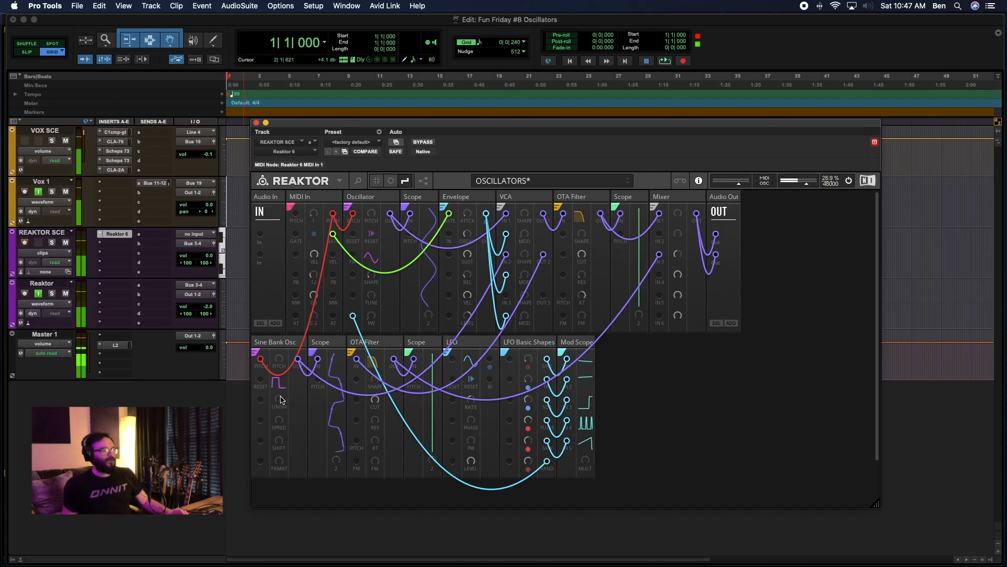
mouse_move(282, 400)
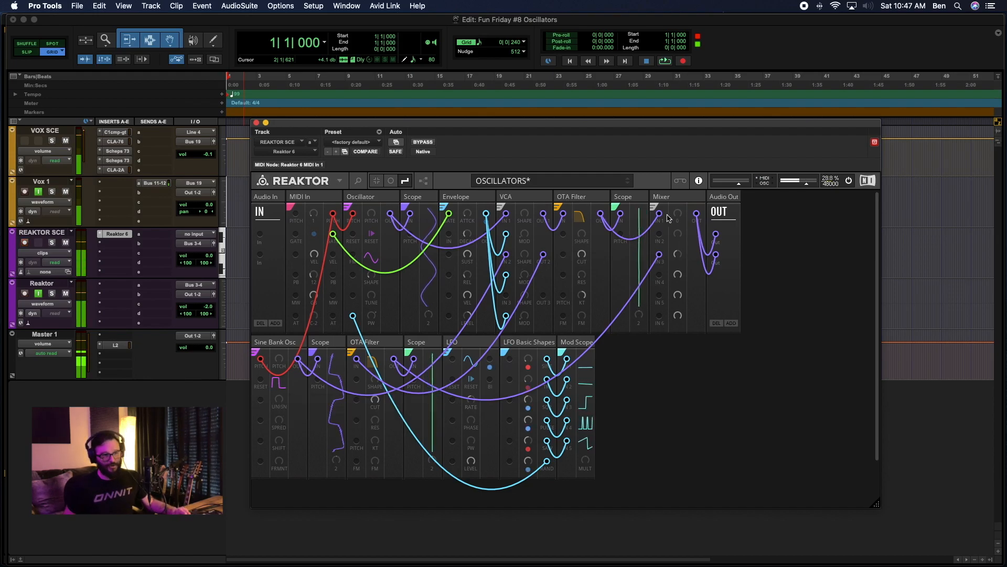
mouse_move(677, 220)
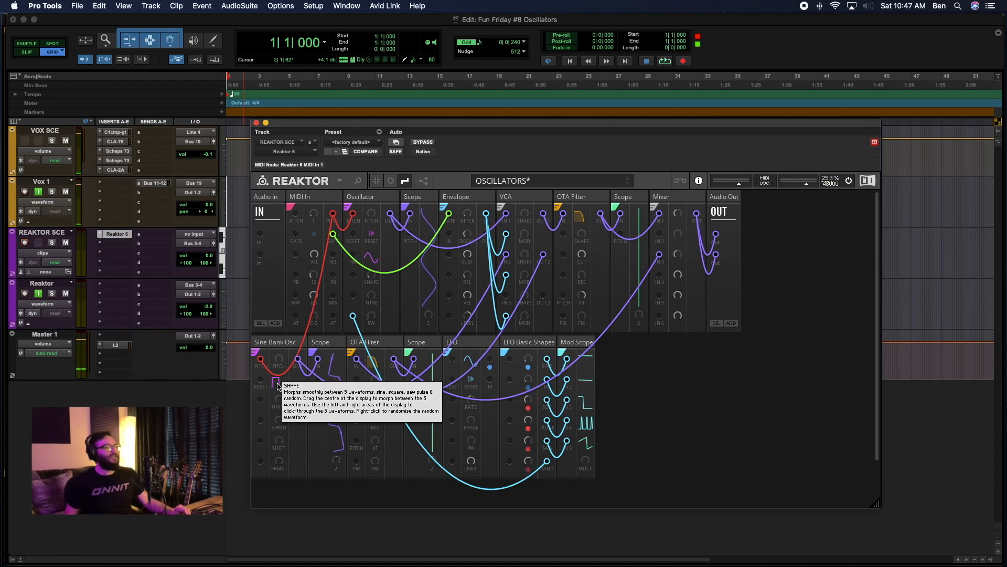
drag(272, 380, 281, 357)
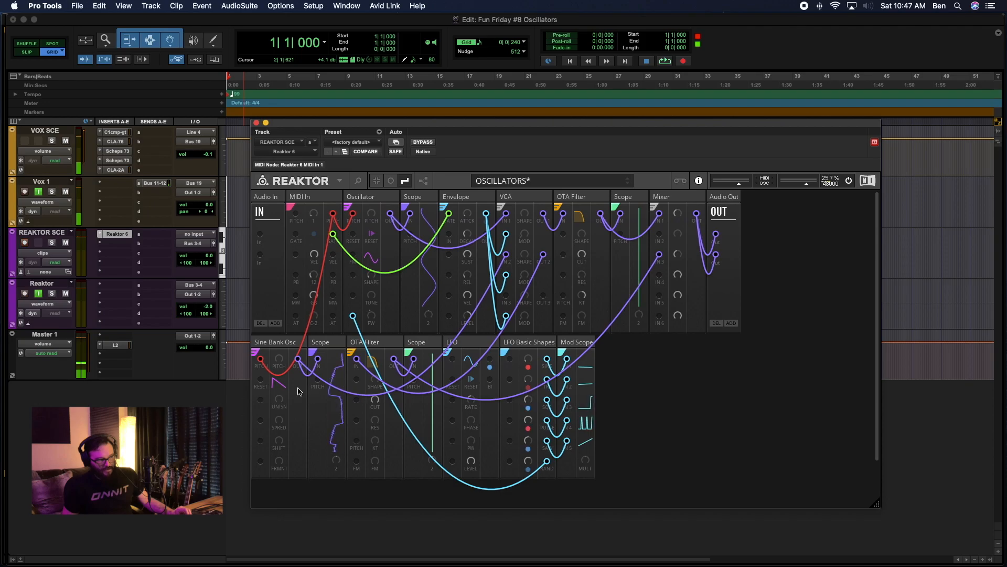
drag(276, 382, 275, 337)
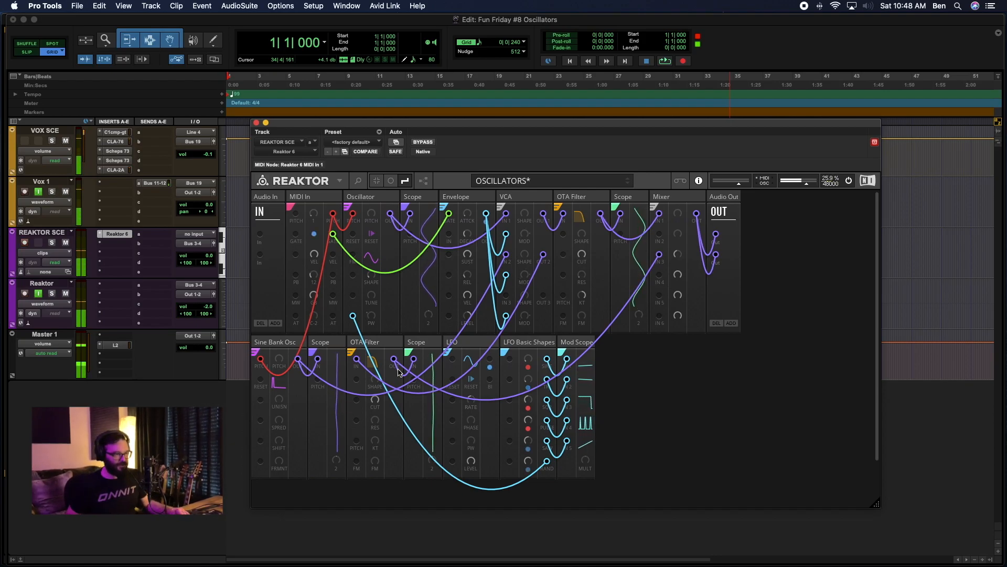
Sweep the cutoff and resonance of the OTA Filter in the lower row and raise its shape fully.
drag(375, 401, 377, 473)
mouse_move(363, 435)
mouse_down()
mouse_move(364, 404)
mouse_move(377, 424)
mouse_up()
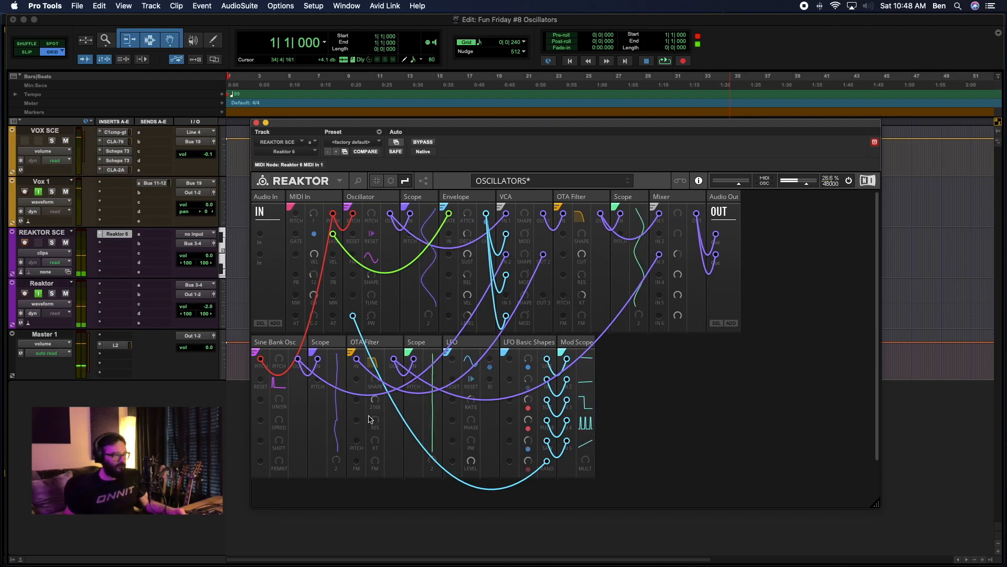
drag(373, 394, 384, 455)
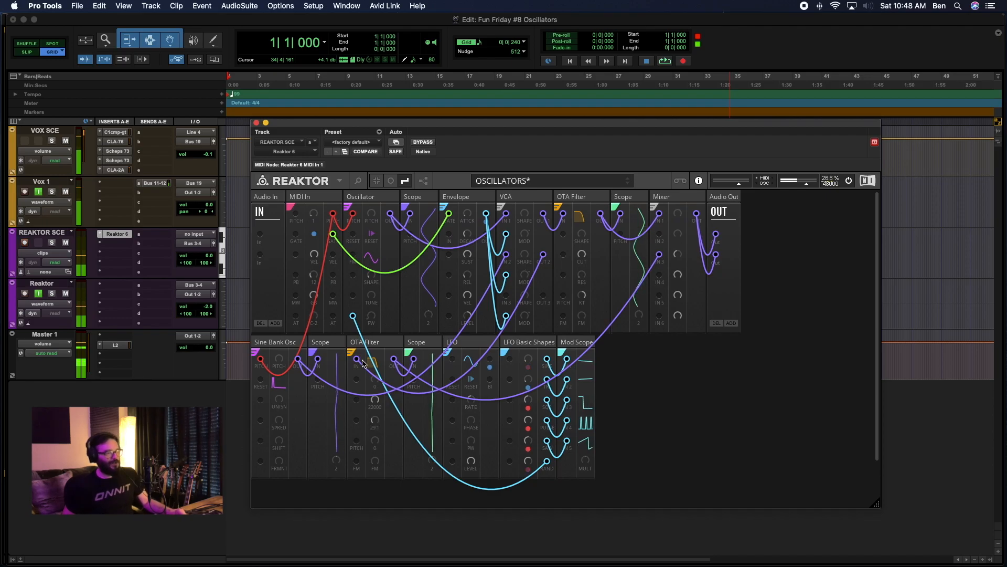
drag(374, 380, 367, 209)
drag(375, 401, 371, 493)
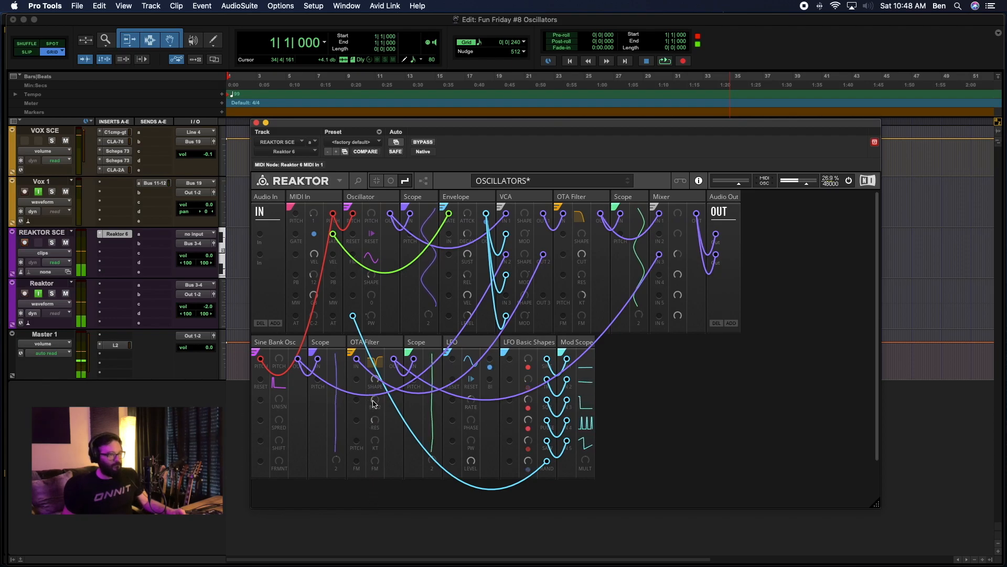
drag(367, 428, 376, 391)
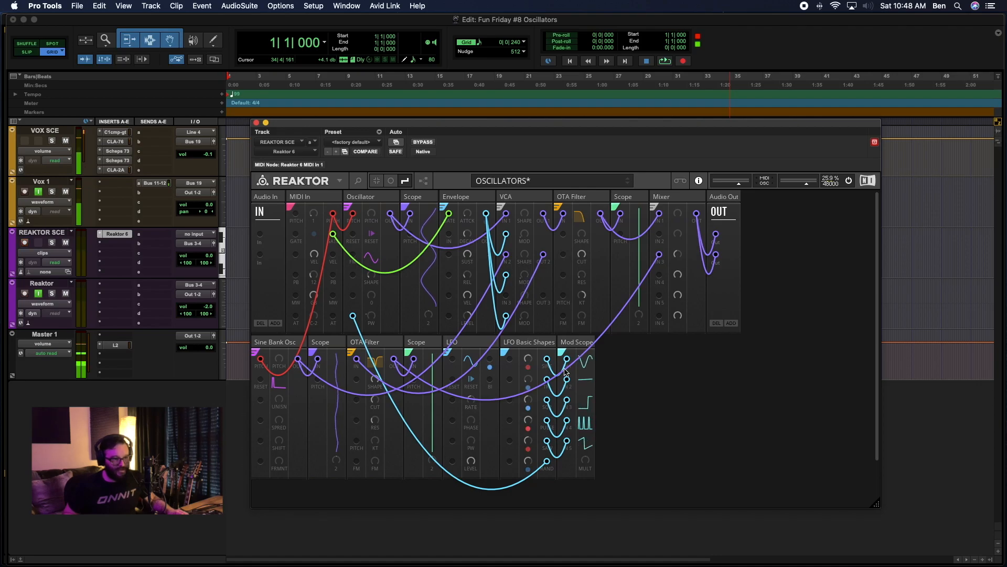
Patch the first LFO Basic Shapes output (sine) into the lower OTA Filter's cutoff input and colour the wire blue.
drag(547, 361, 357, 400)
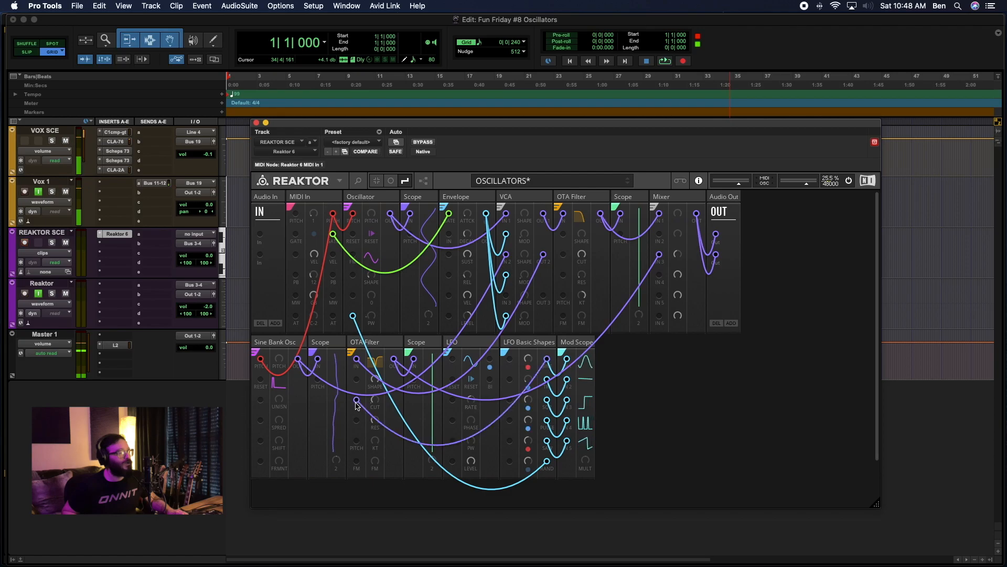
right_click(357, 403)
mouse_move(389, 410)
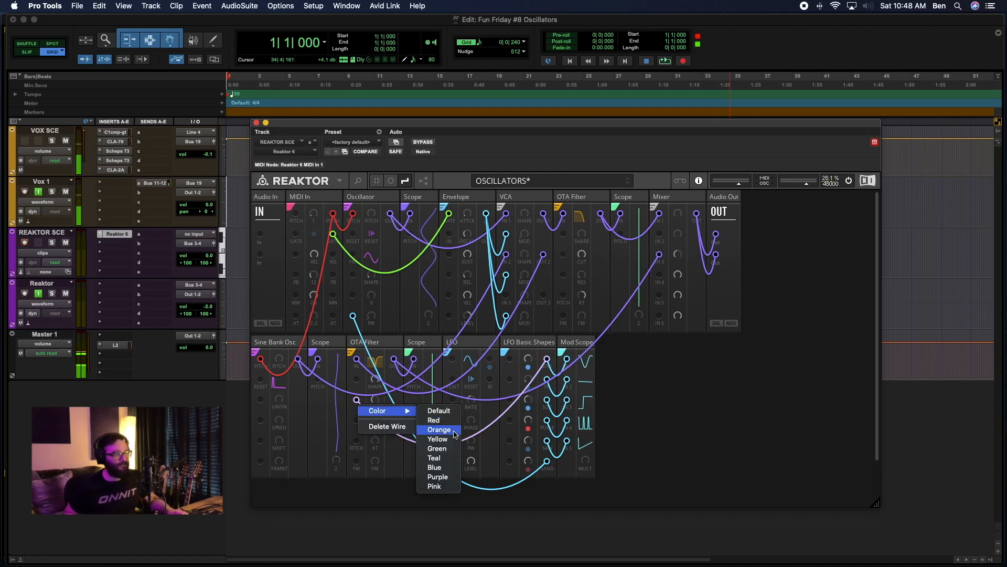
click(442, 467)
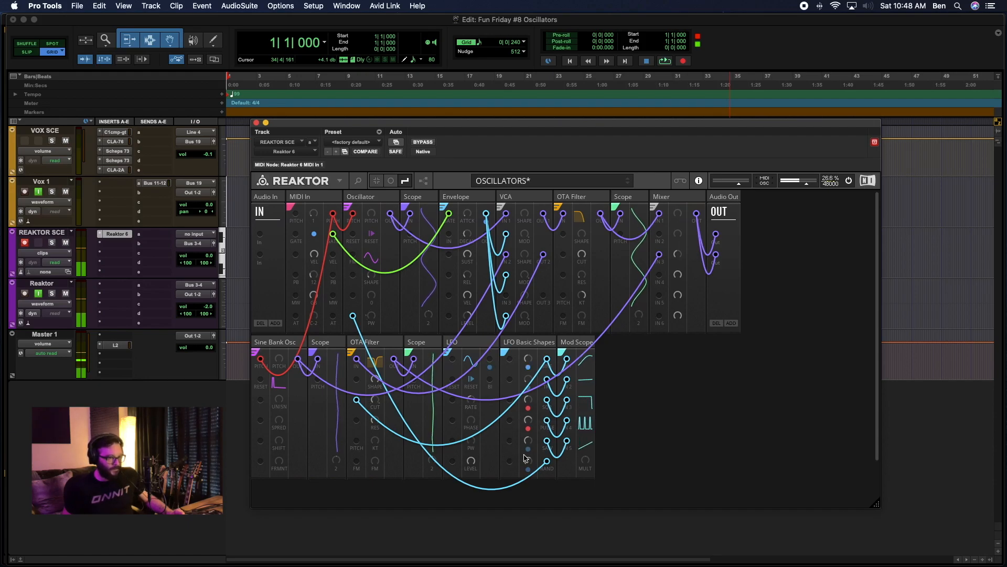
Try modulating the Sine Bank Osc's spread from the LFO Basic Shapes random output, and delete that wire.
drag(547, 463, 261, 405)
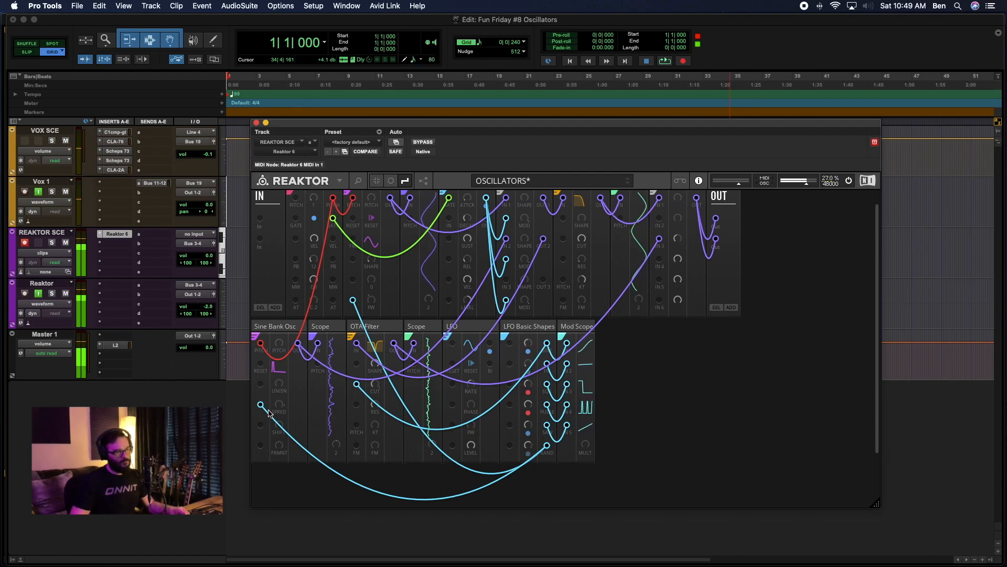
right_click(261, 406)
click(283, 418)
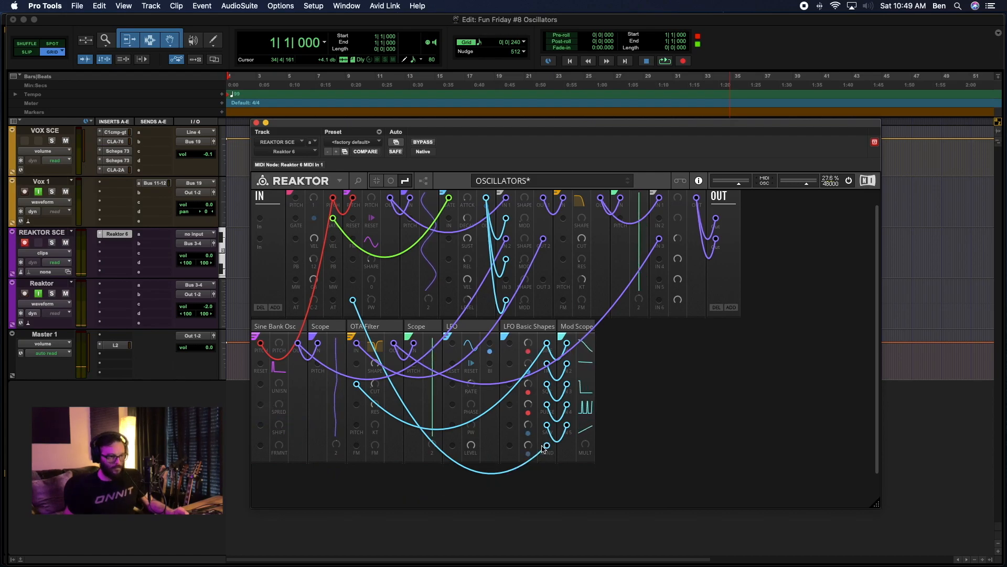
Patch the LFO Basic Shapes random output into the Sine Bank Osc's formant and unison inputs, and delete the unison wire.
drag(493, 459, 261, 448)
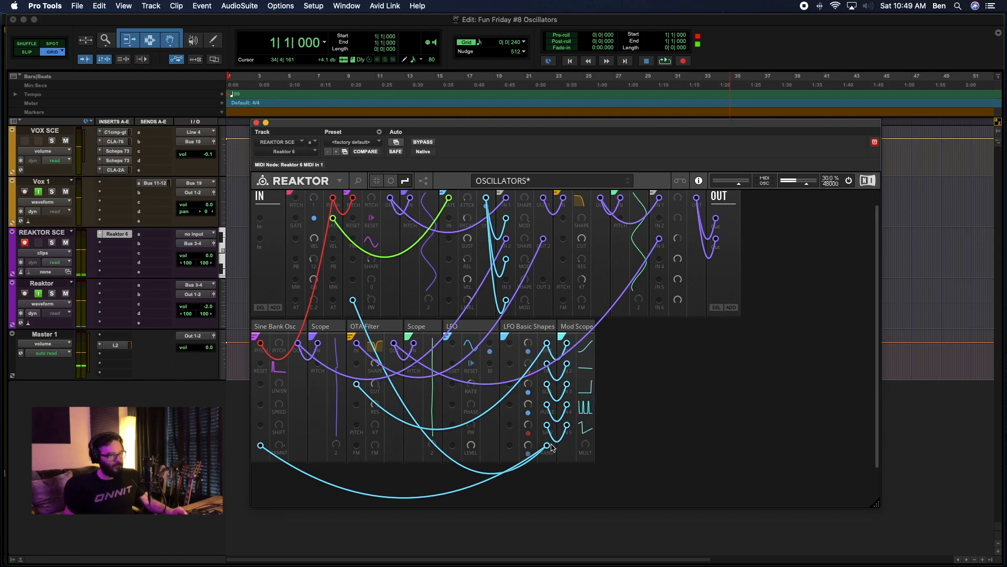
drag(547, 447, 261, 384)
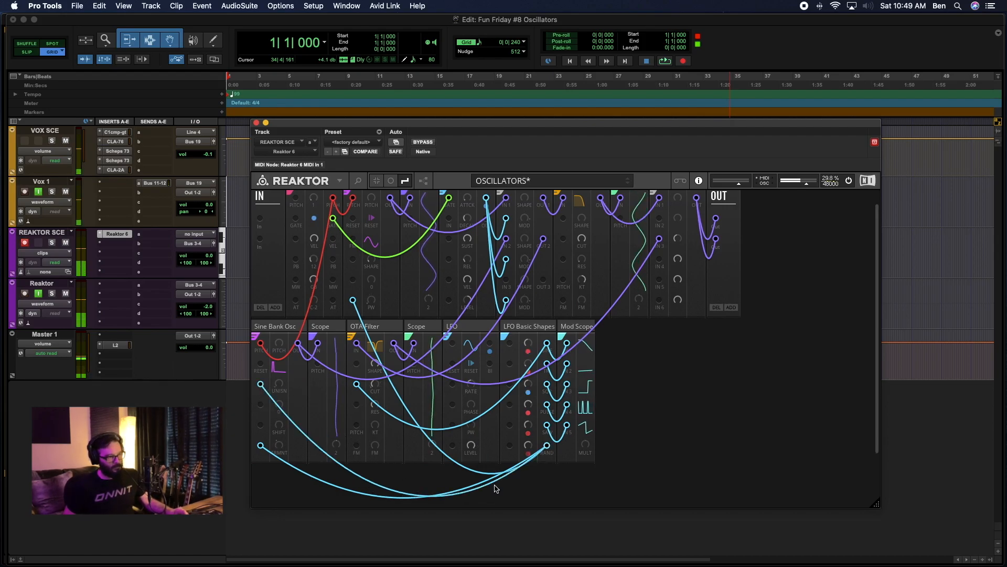
right_click(256, 382)
click(282, 402)
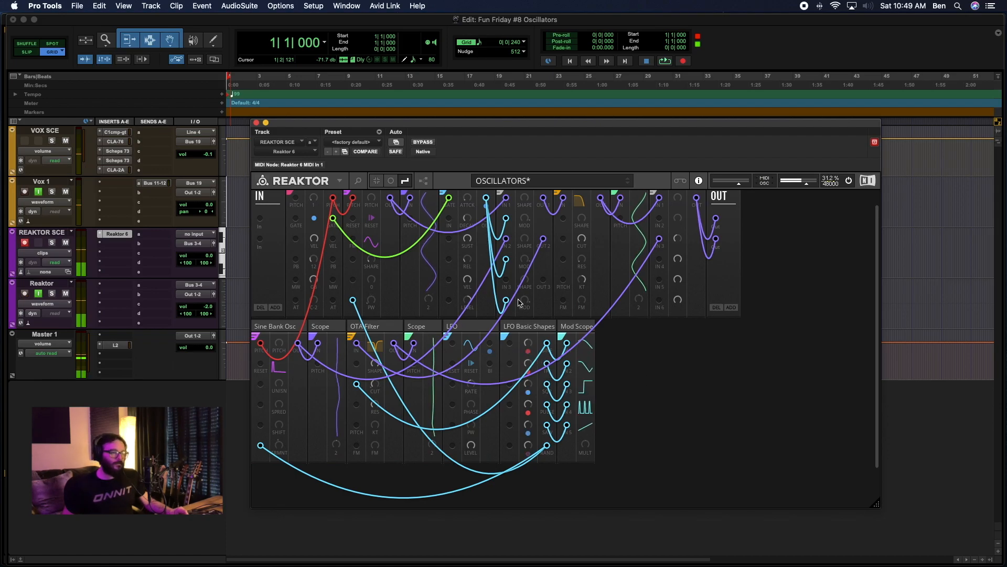
Patch the second LFO Basic Shapes output into the Sine Bank Osc's reset input and delete the formant modulation wire.
drag(547, 363, 260, 364)
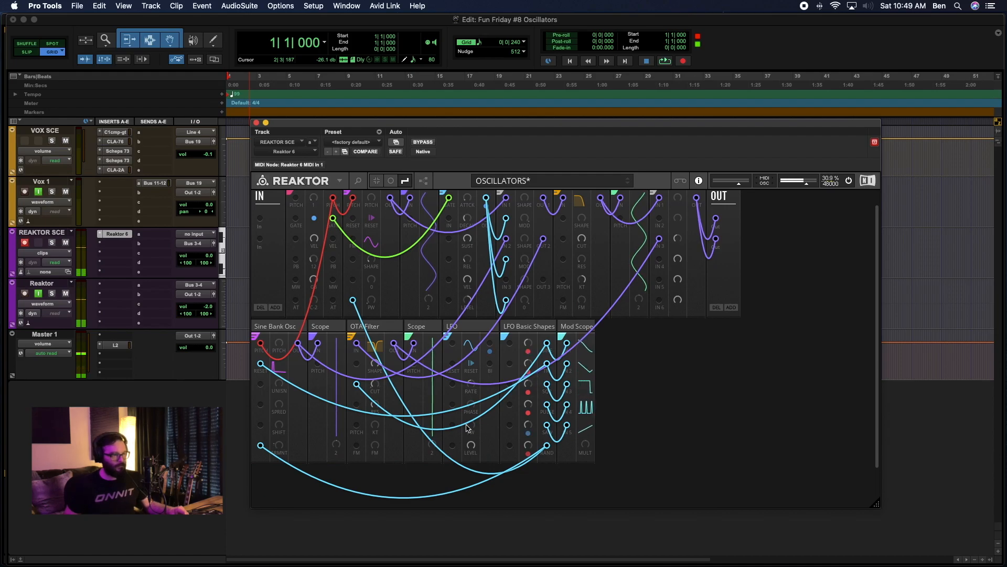
right_click(261, 447)
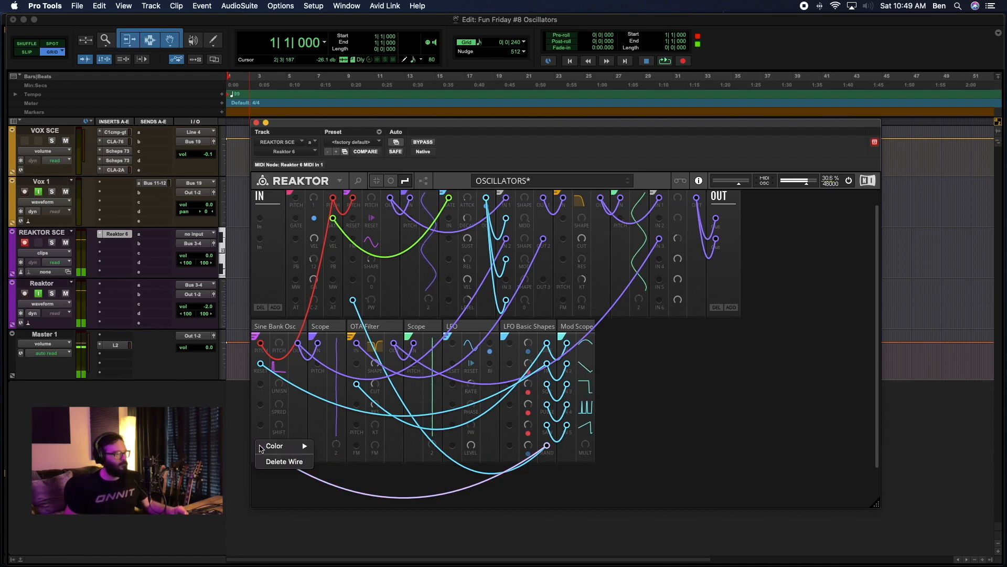
click(277, 461)
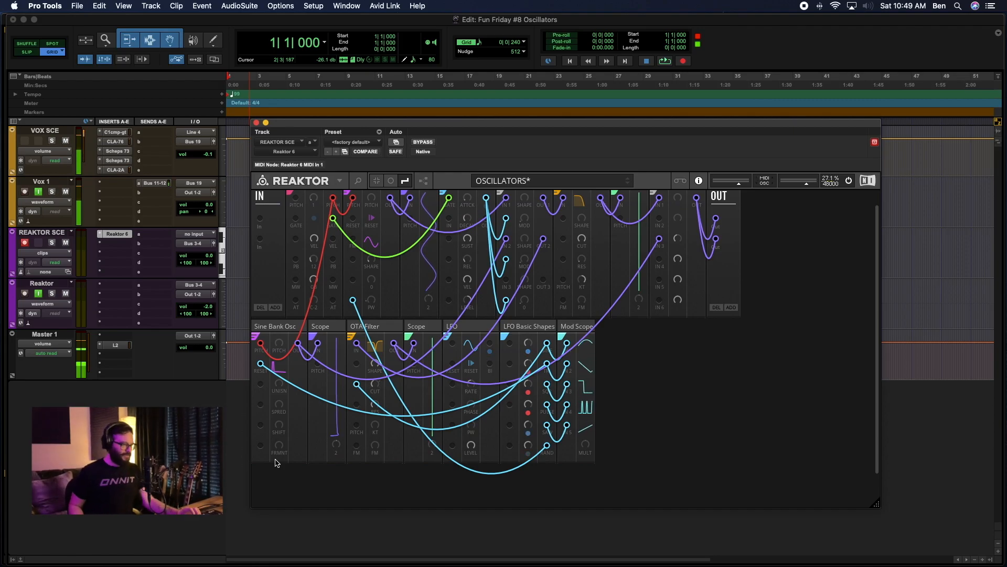
Read the description of the Sine Bank Osc's unison control.
mouse_move(280, 330)
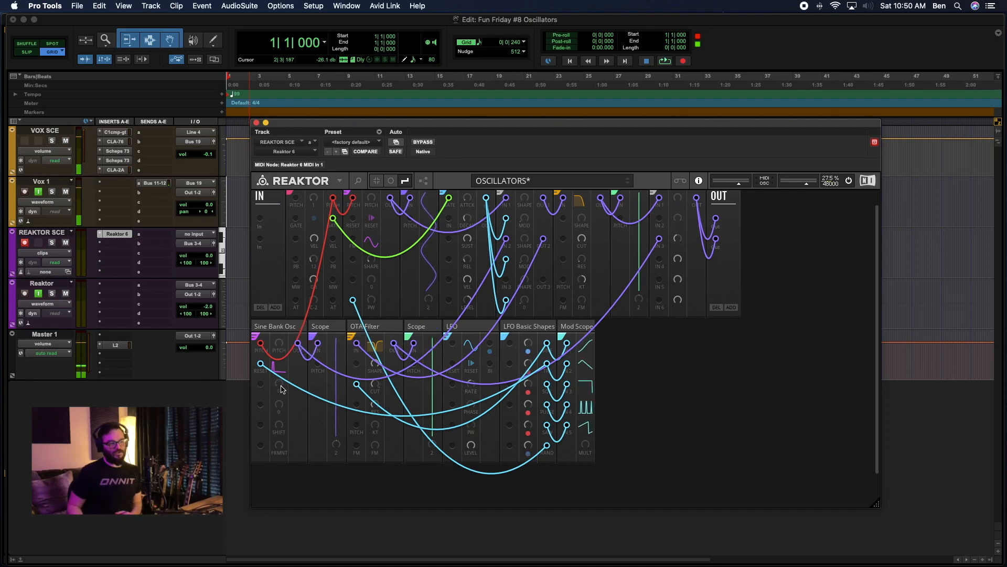
mouse_move(282, 388)
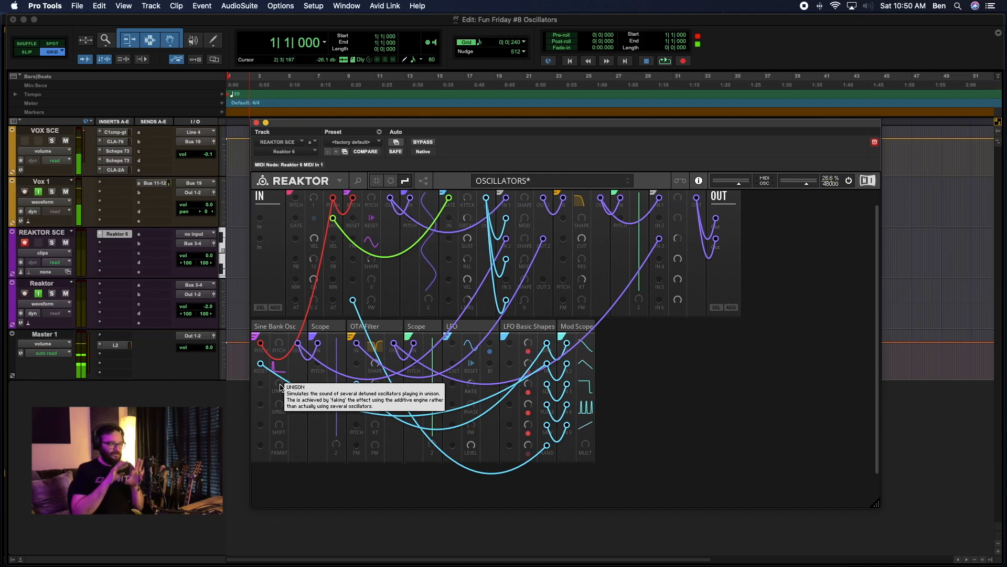
mouse_move(278, 405)
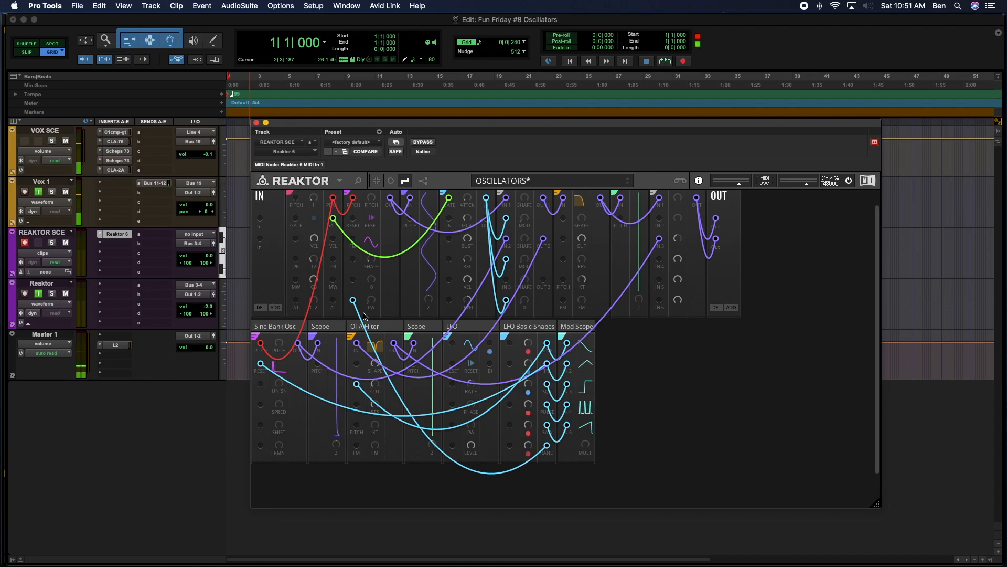
Mute the VOX SCE track and remove the wire feeding the Sine Bank Osc's reset input.
click(65, 141)
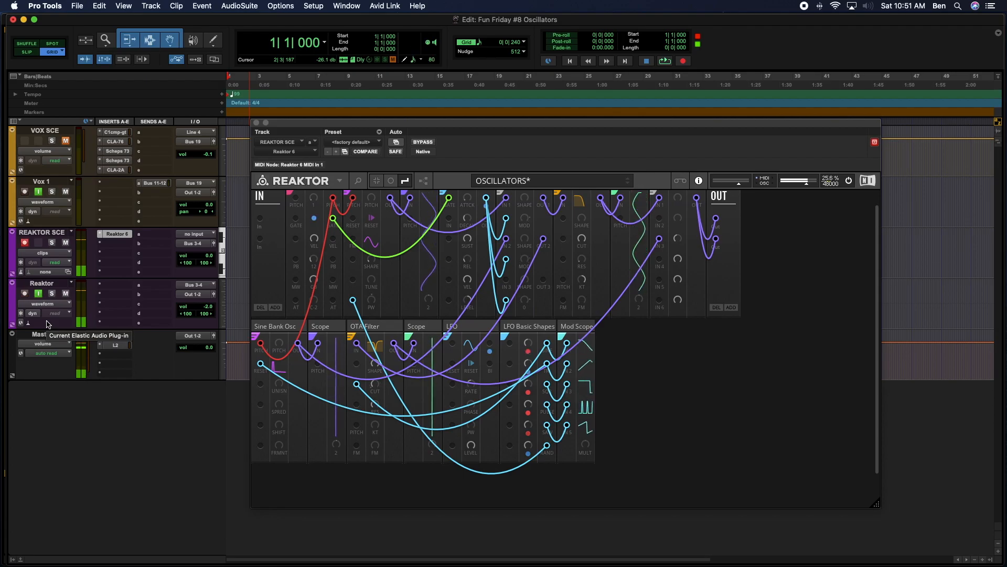
double_click(258, 363)
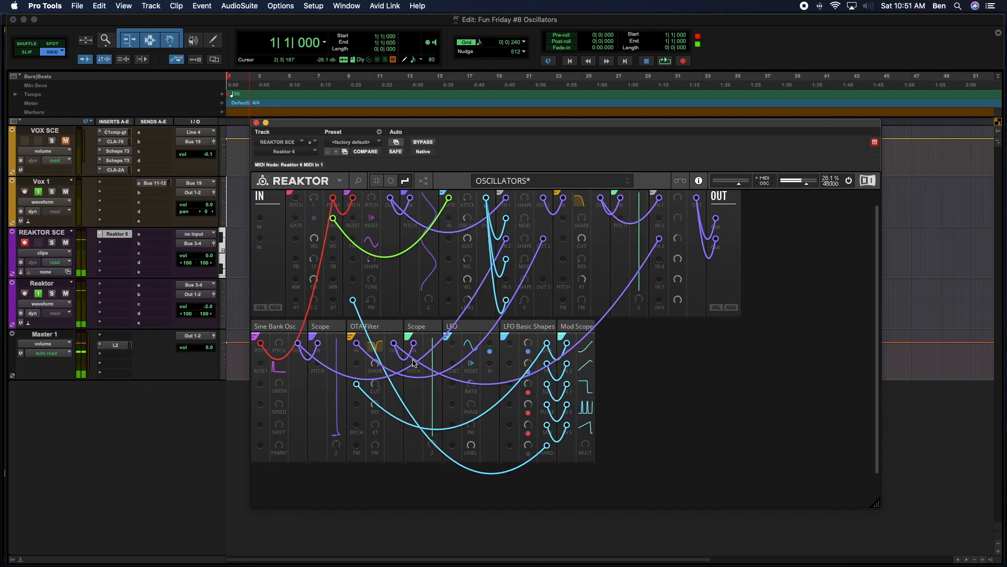